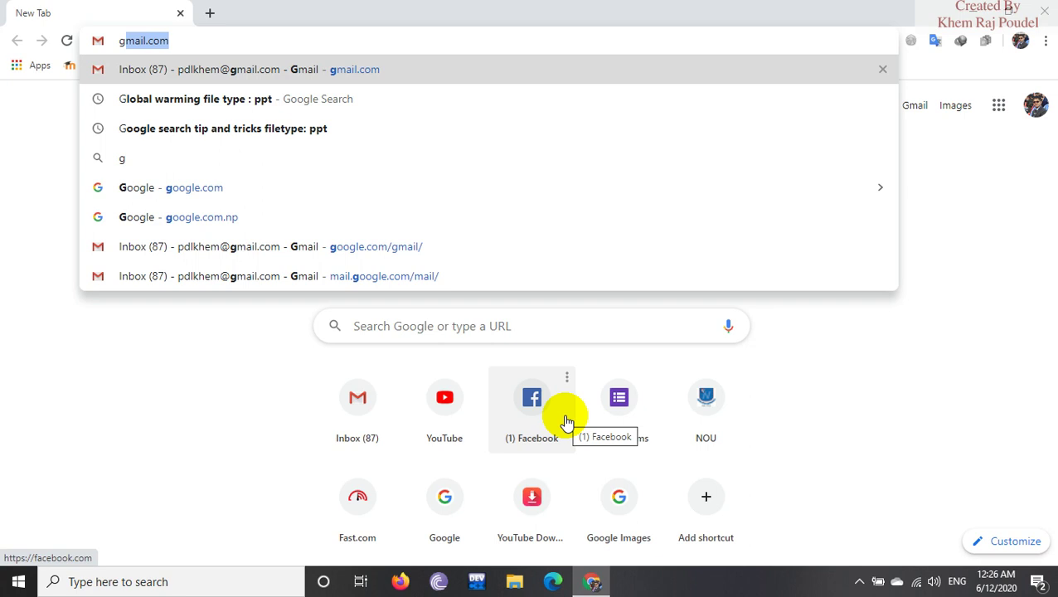
Go to forms.google.com by accepting the address bar autocompletion.
key("BackSpace")
key("BackSpace")
type("form")
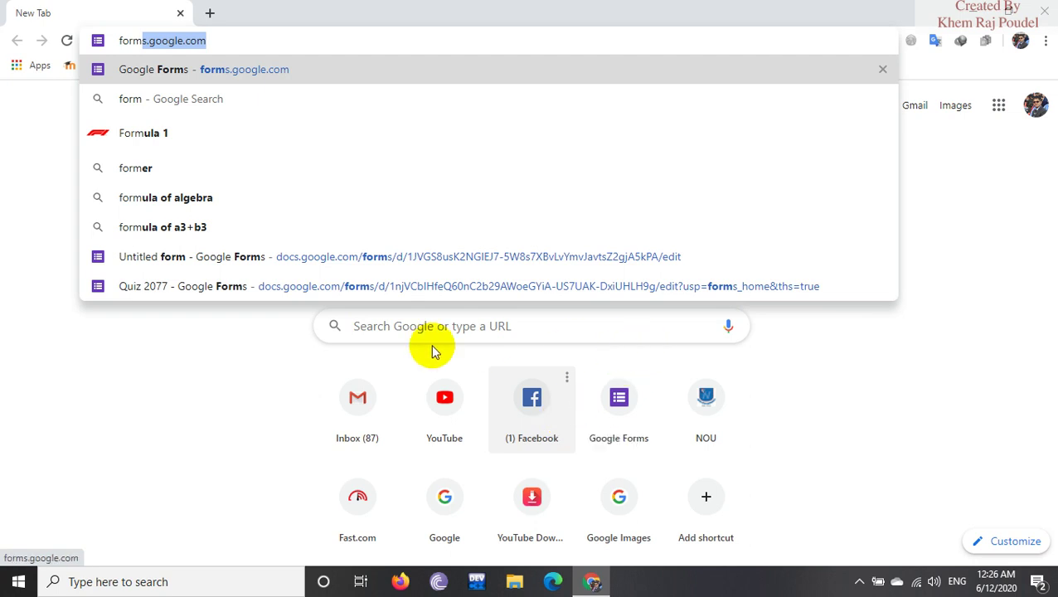
key("Right")
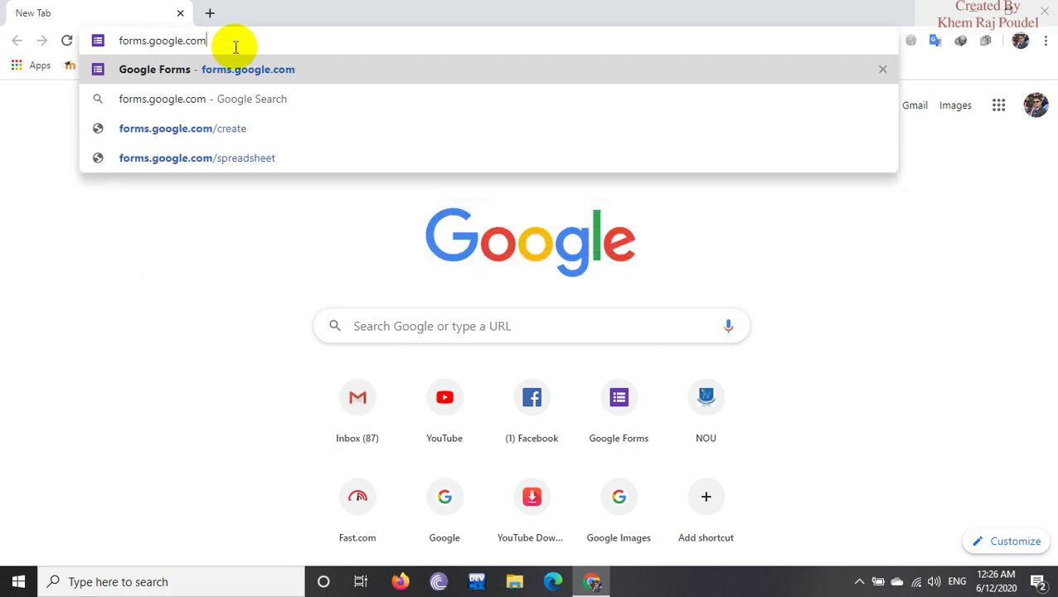
key("Return")
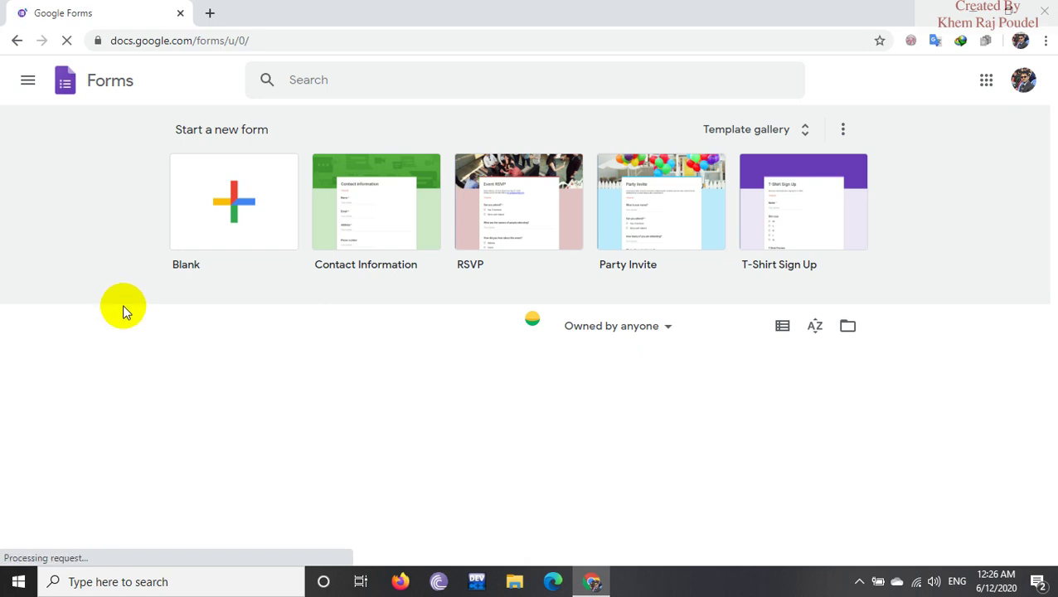
Scroll to Recent forms and open the Computer quiz card.
scroll(123, 308, "down", 2)
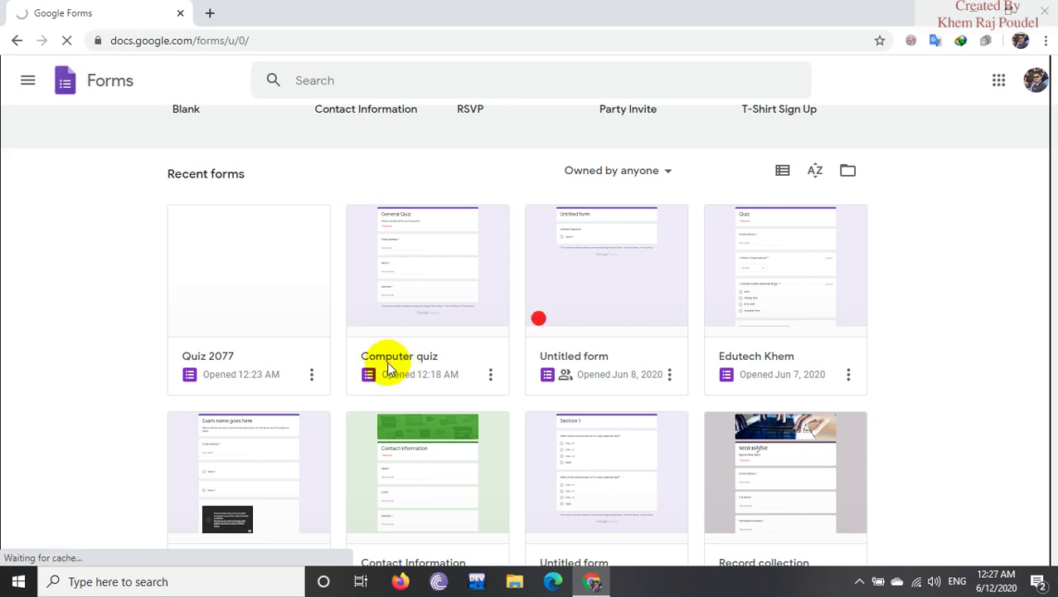
left_click(401, 363)
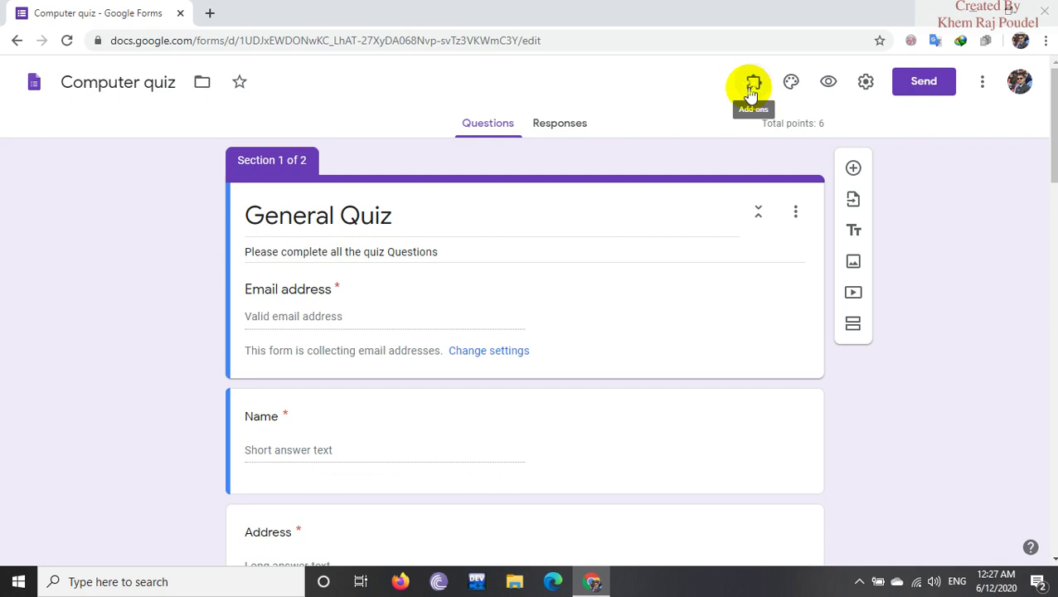
Open the Certify'em controls and toggle certification off and back on.
left_click(751, 91)
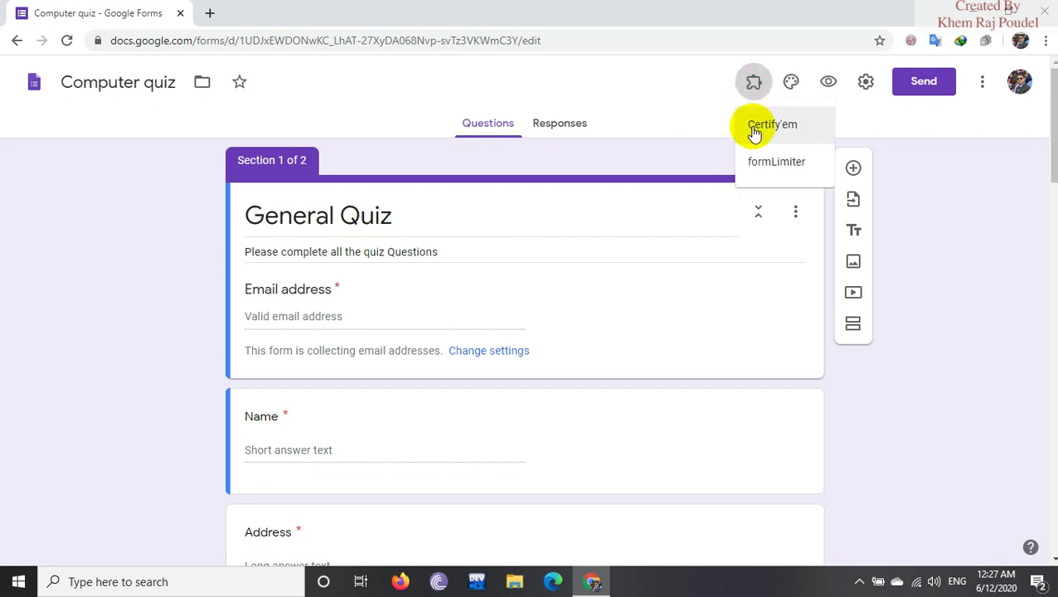
left_click(753, 131)
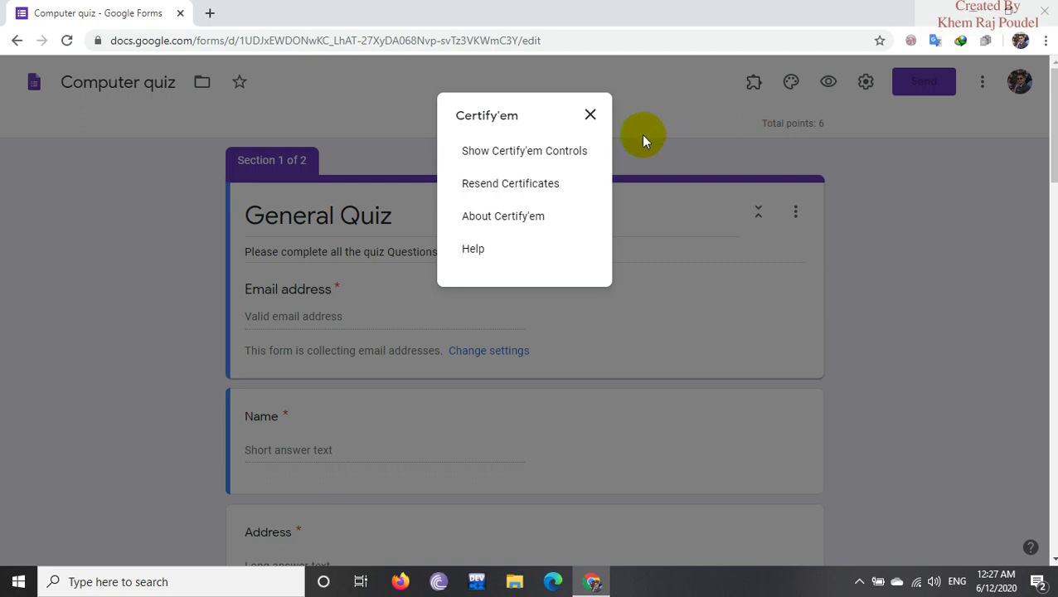
left_click(541, 152)
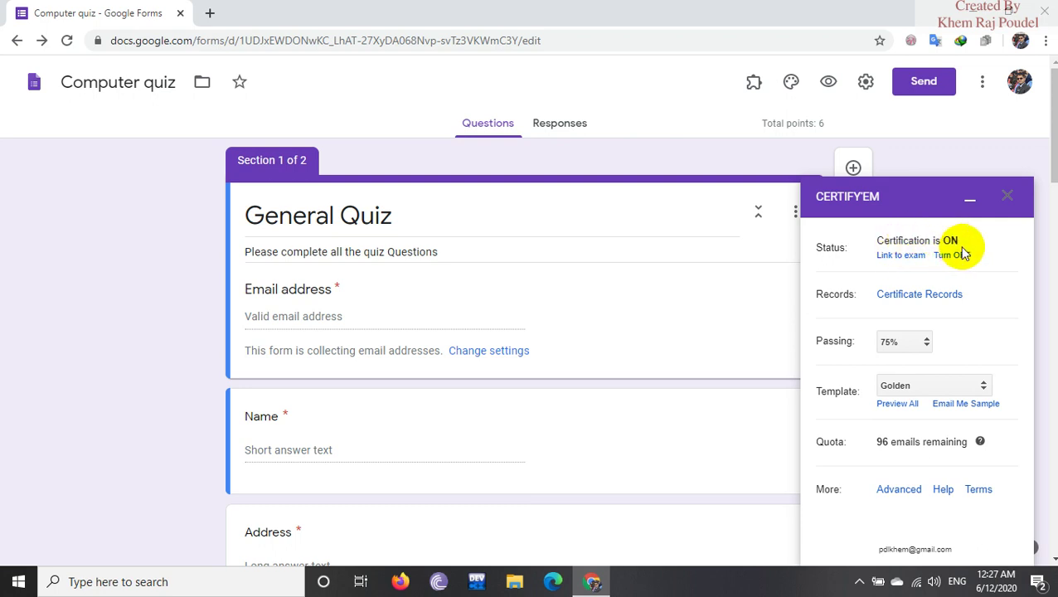
left_click(954, 257)
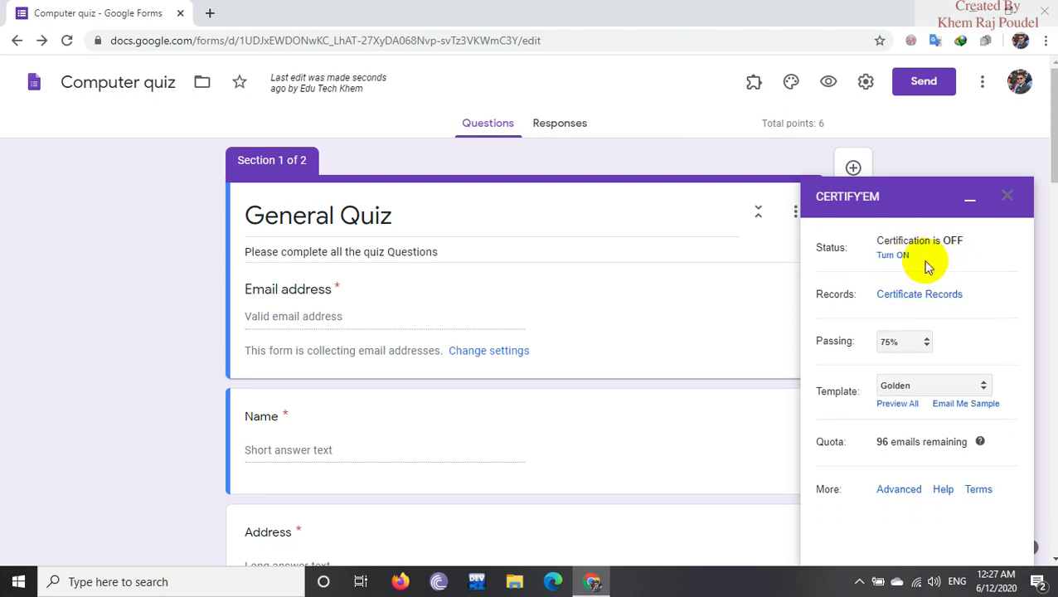
left_click(894, 256)
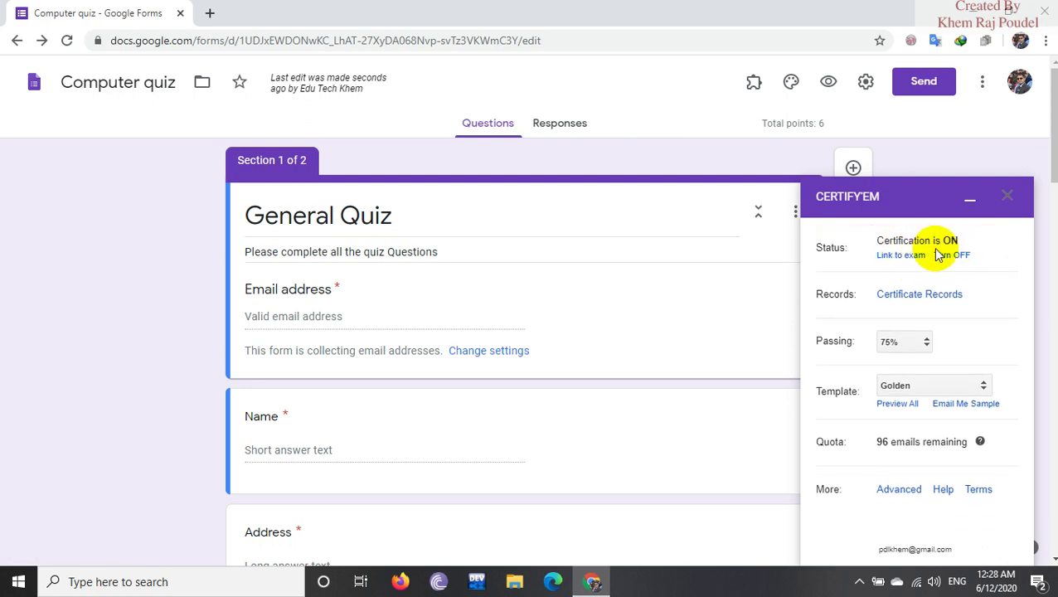
Set the passing score to 80%, keep the Golden certificate template, and close the panel.
left_click(926, 343)
left_click(888, 479)
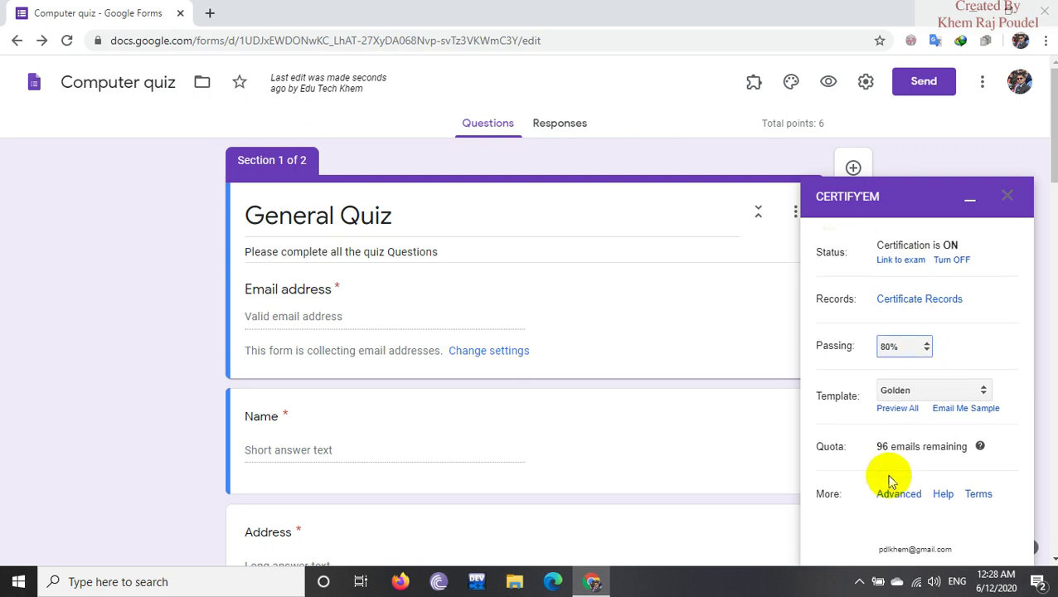
scroll(963, 375, "down", 1)
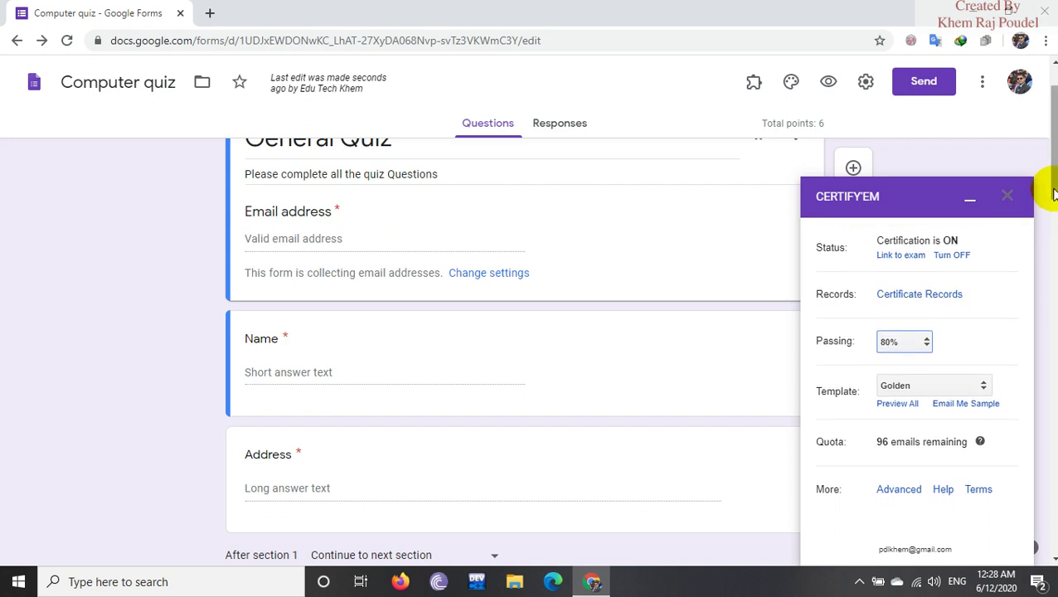
left_click_drag(1050, 193, 1054, 222)
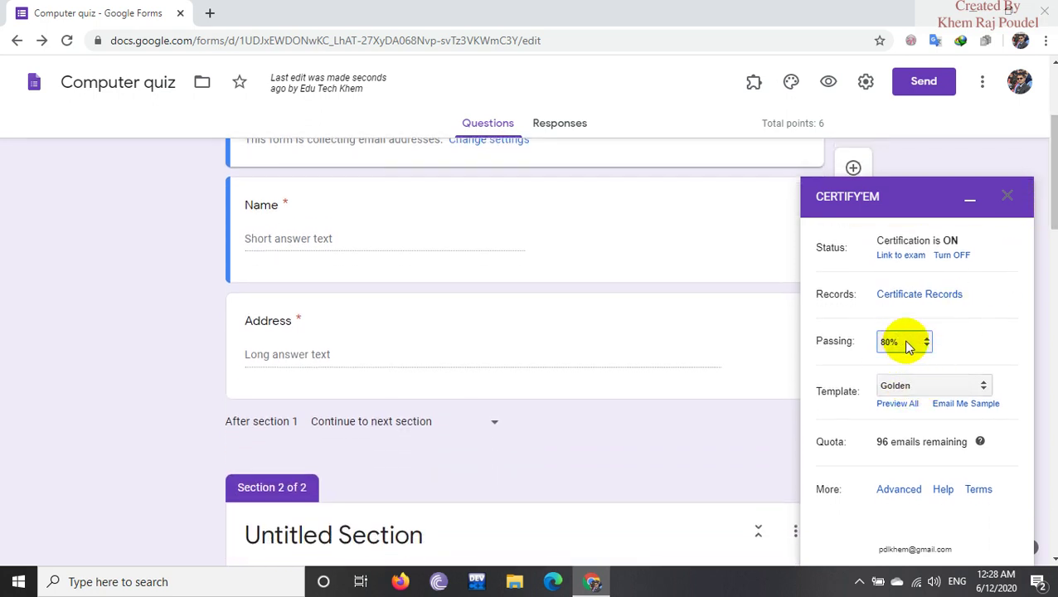
left_click(916, 387)
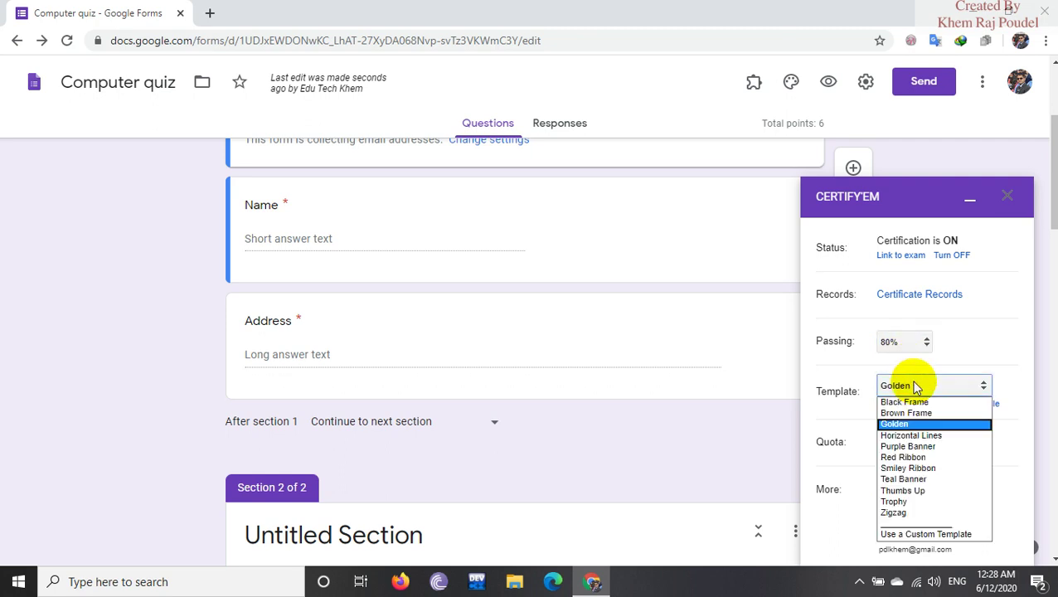
left_click(924, 425)
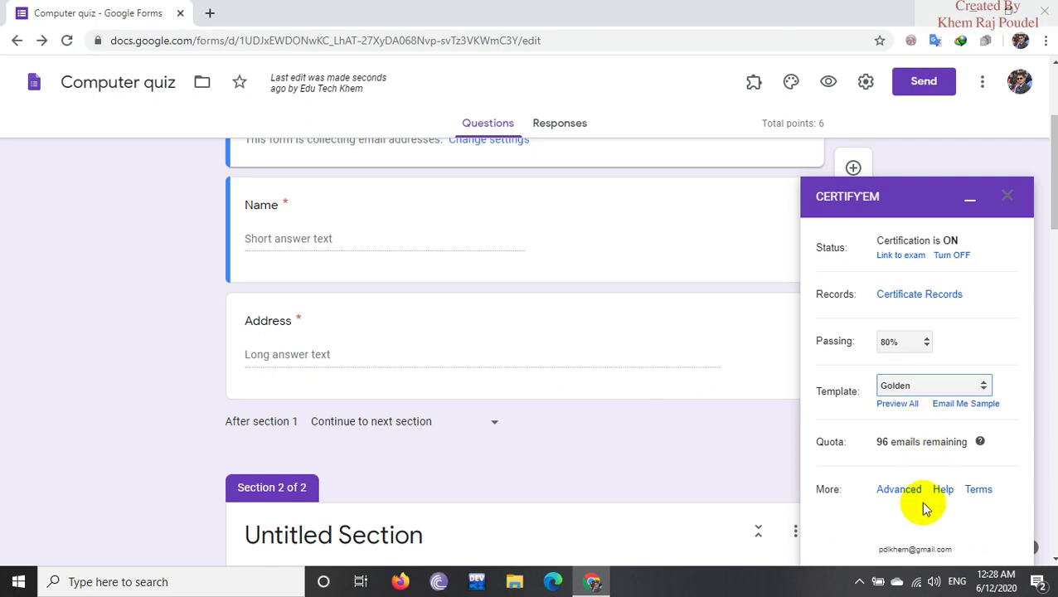
left_click(1009, 197)
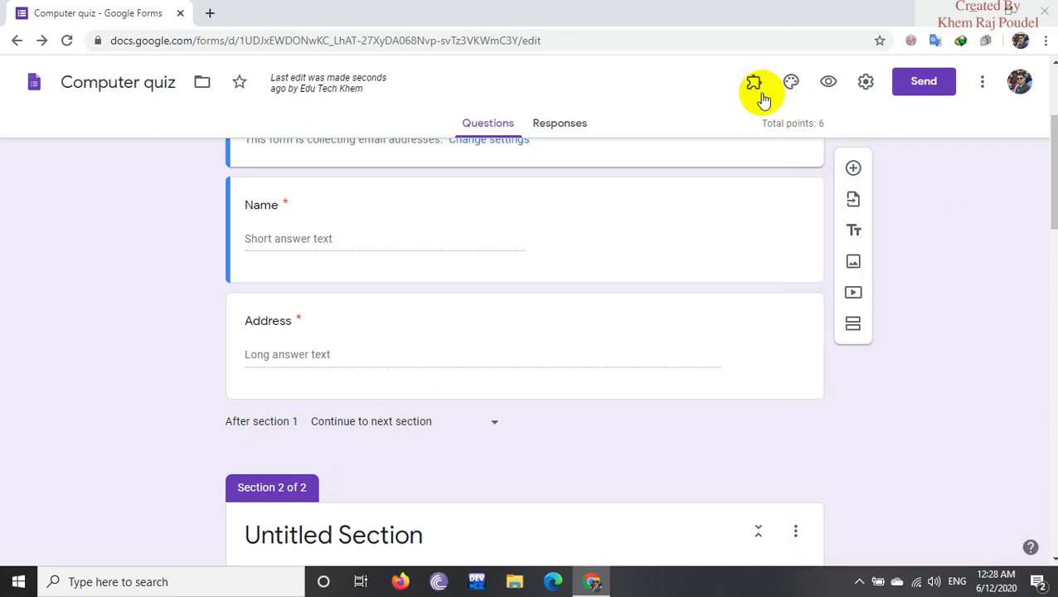
In formLimiter, limit responses by date and time with due date June 15, 2020.
left_click(755, 88)
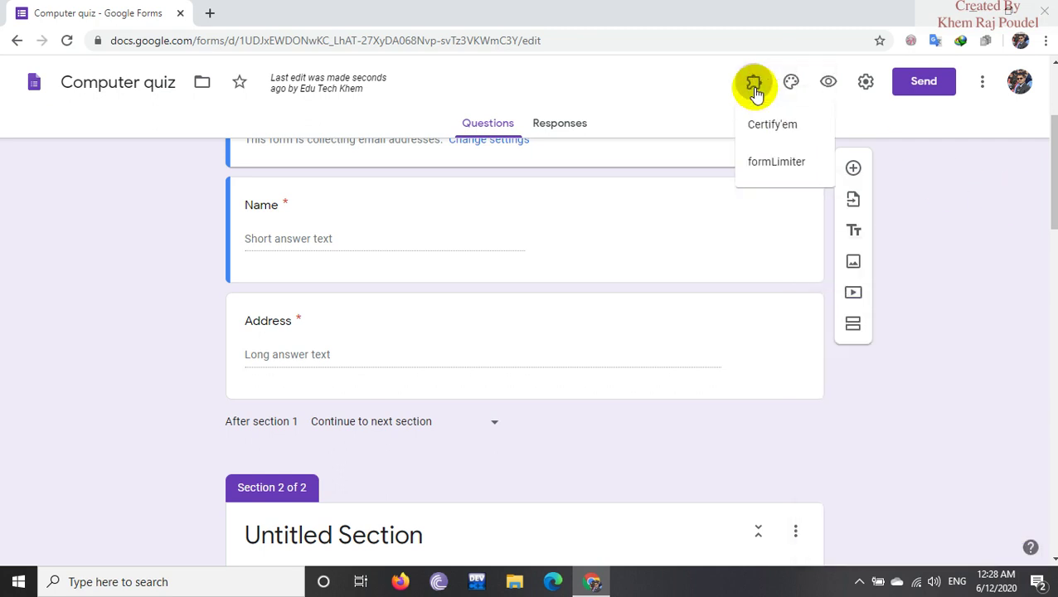
left_click(764, 169)
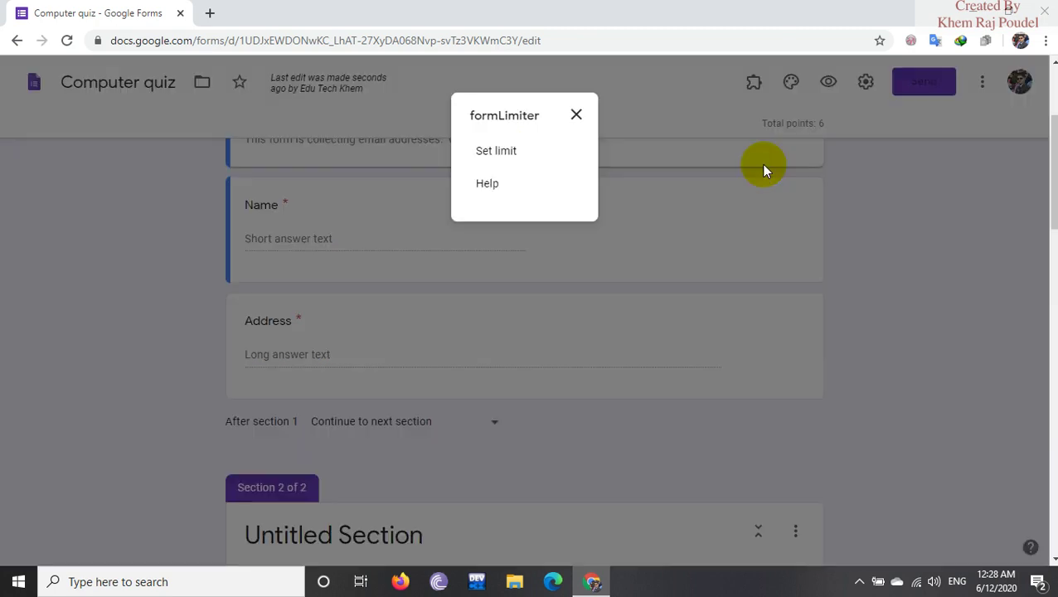
left_click(496, 151)
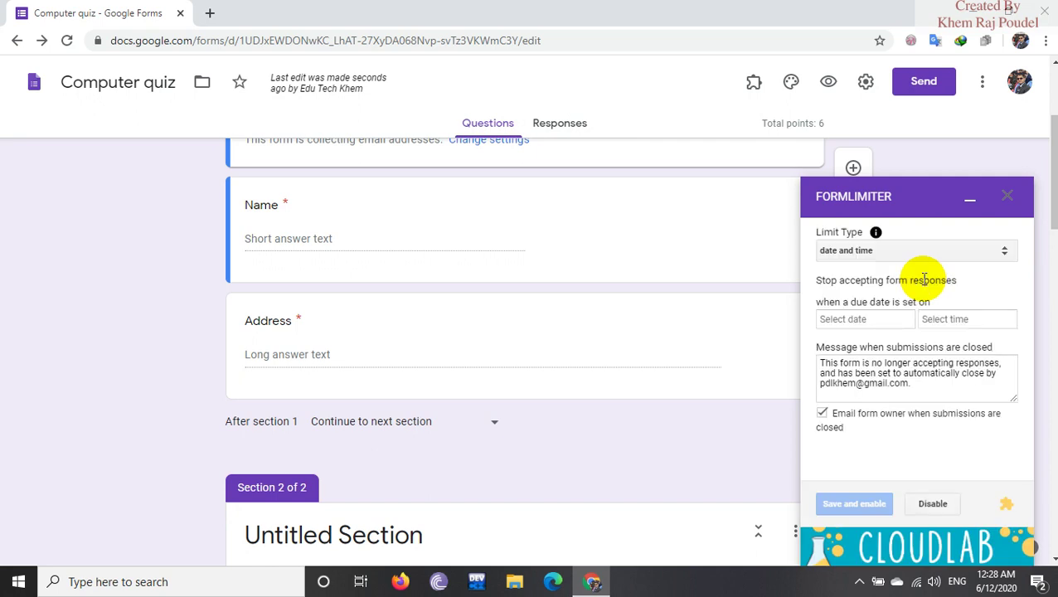
left_click(917, 249)
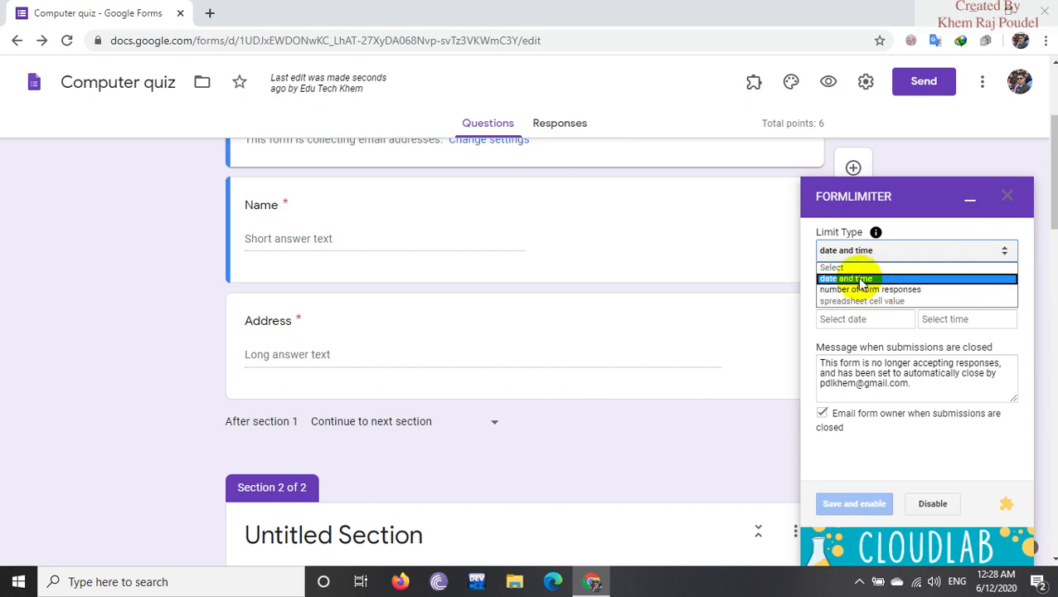
left_click(862, 279)
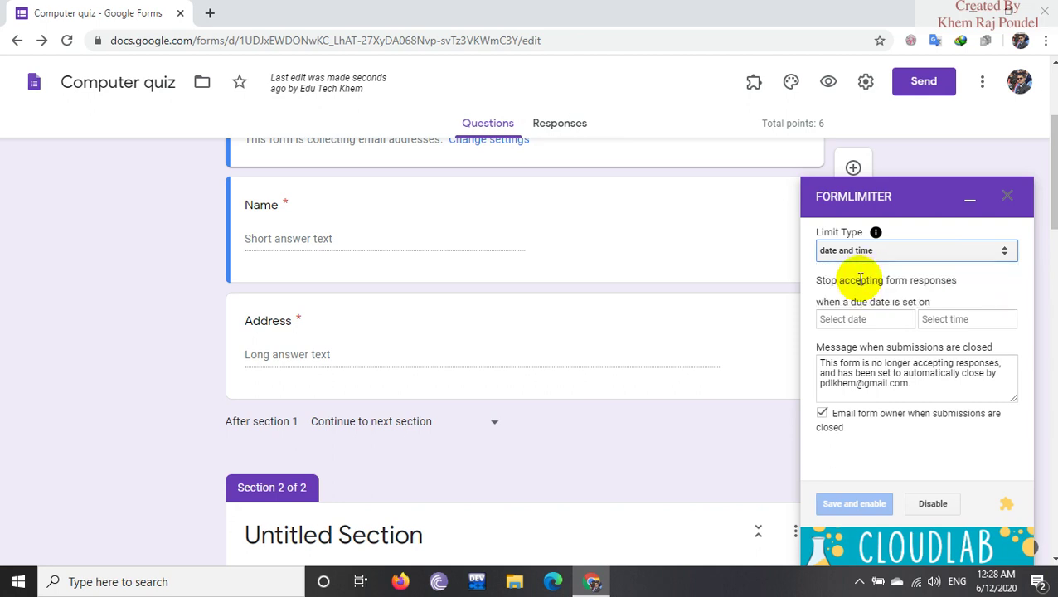
left_click(853, 323)
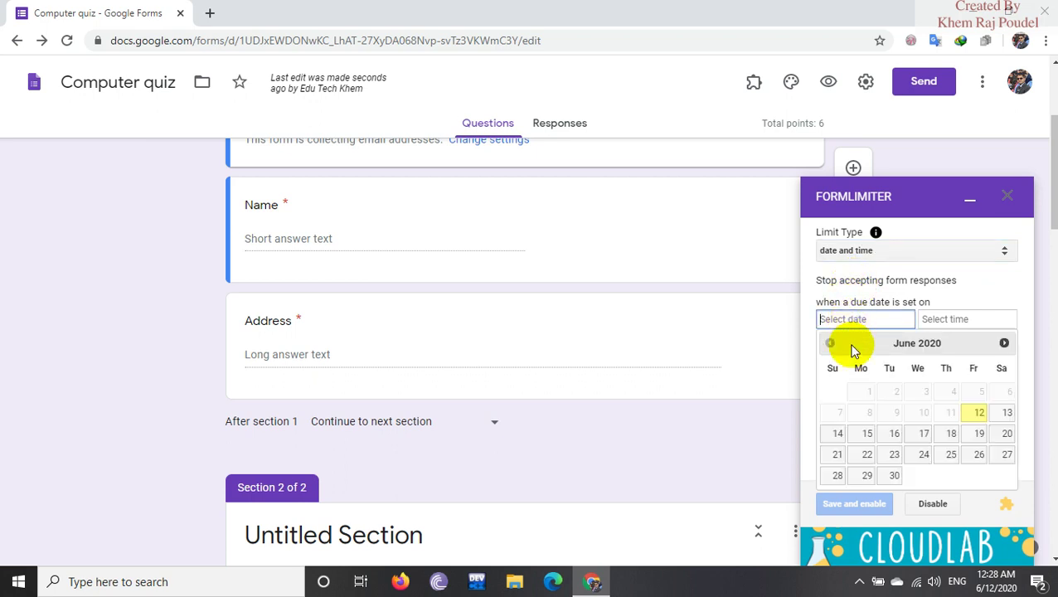
left_click(862, 432)
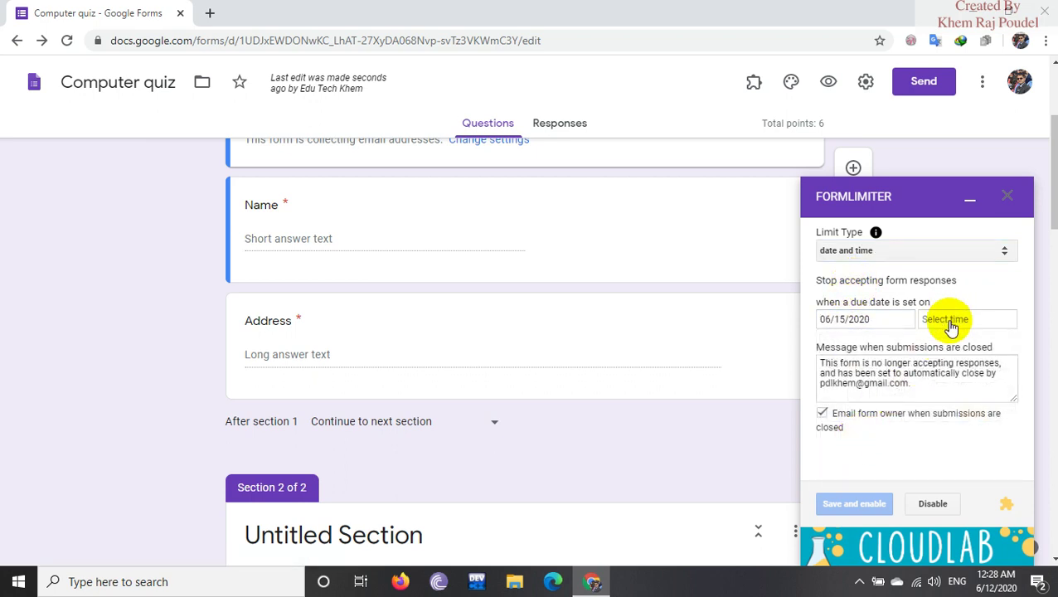
Set the closing time to 3:00 PM, save and enable the limit, and close formLimiter.
left_click(946, 321)
left_click(884, 405)
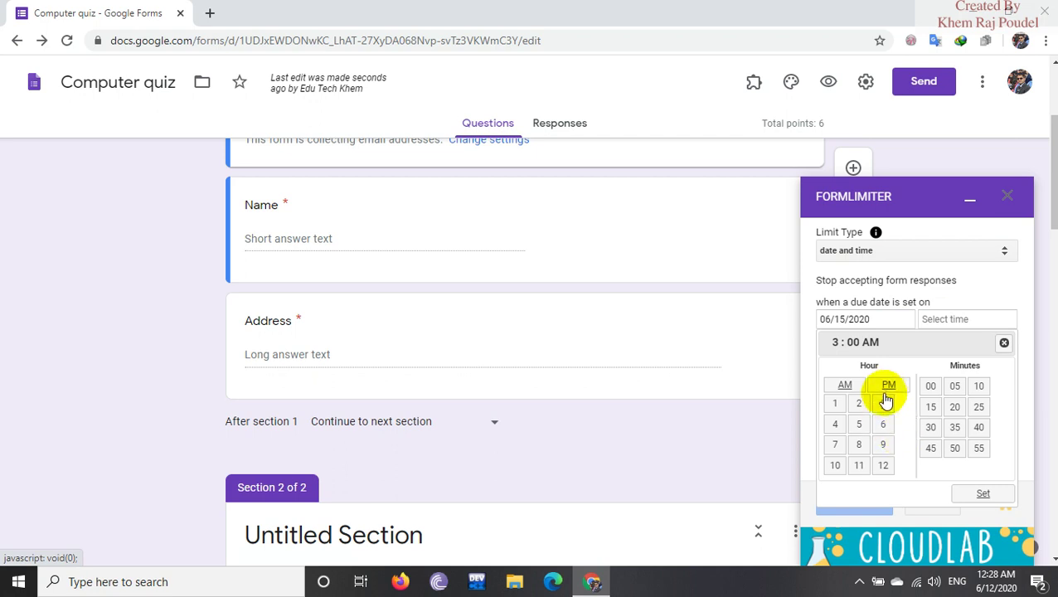
left_click(889, 386)
left_click(985, 494)
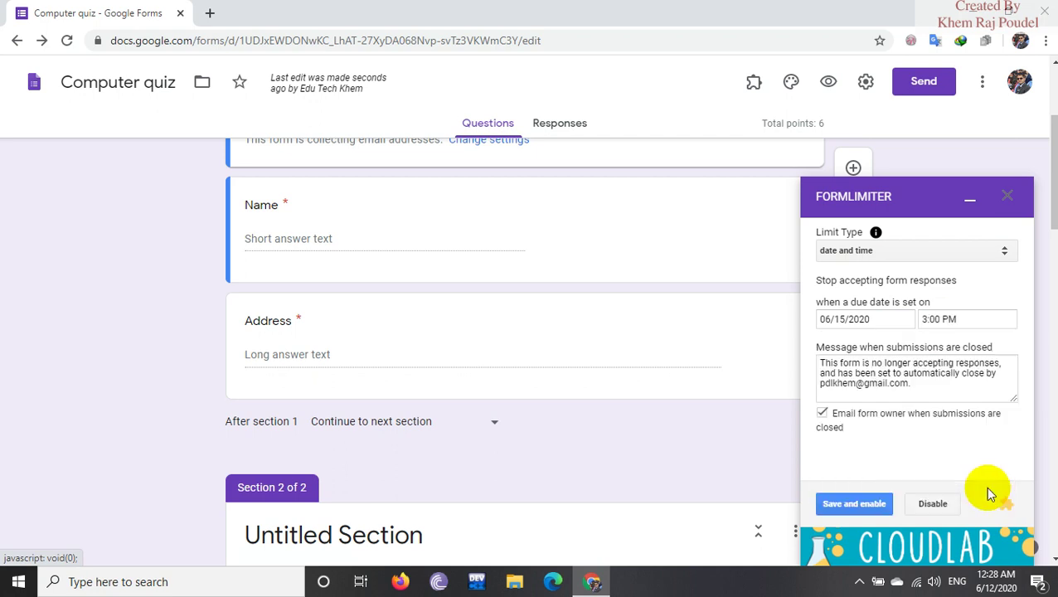
left_click(854, 503)
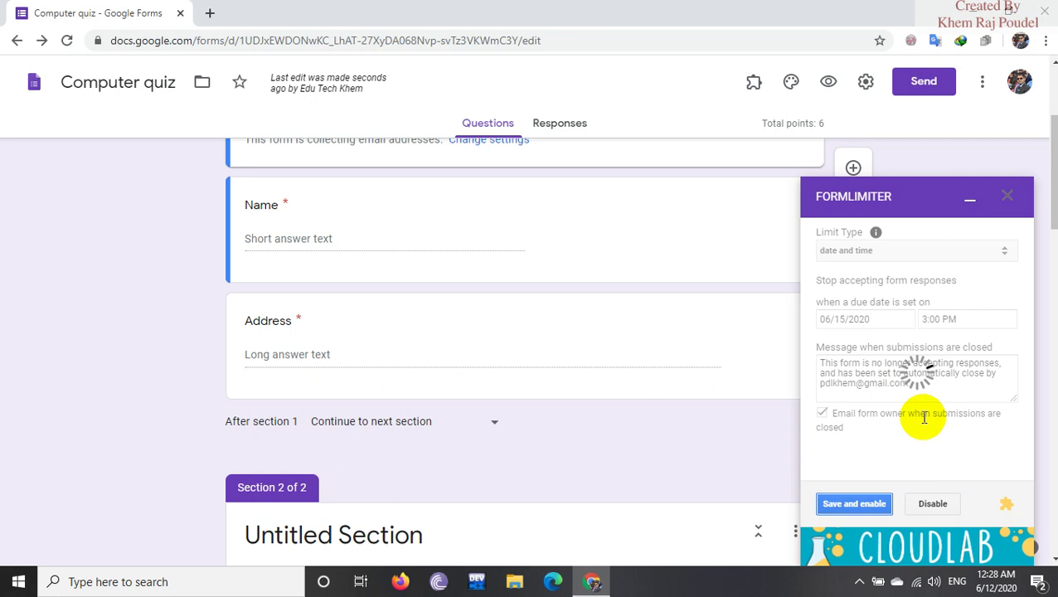
left_click(1005, 199)
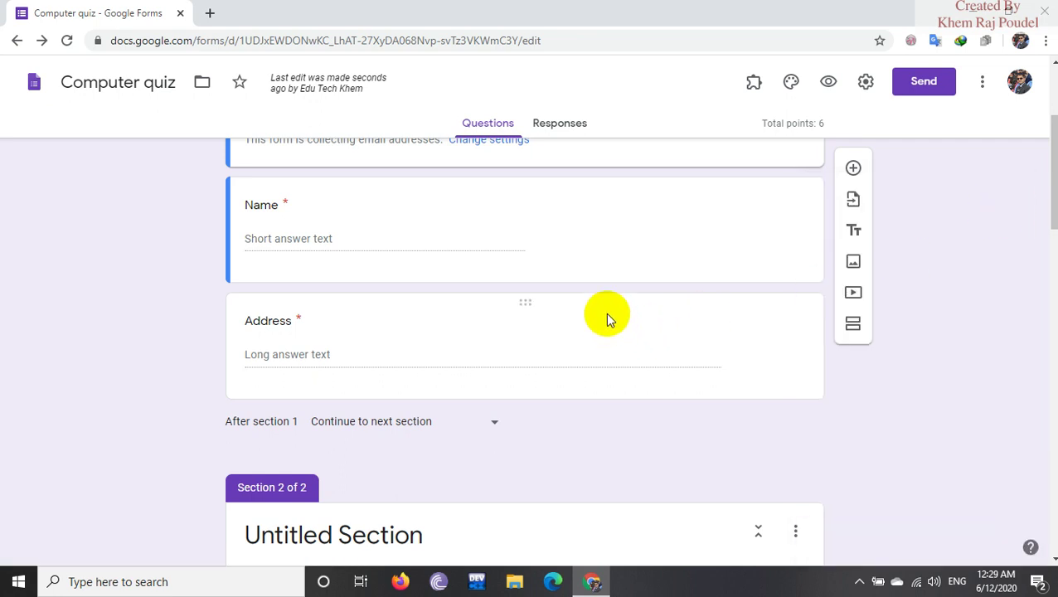
Preview the form as a respondent and fill in the suggested email address.
scroll(605, 313, "up", 3)
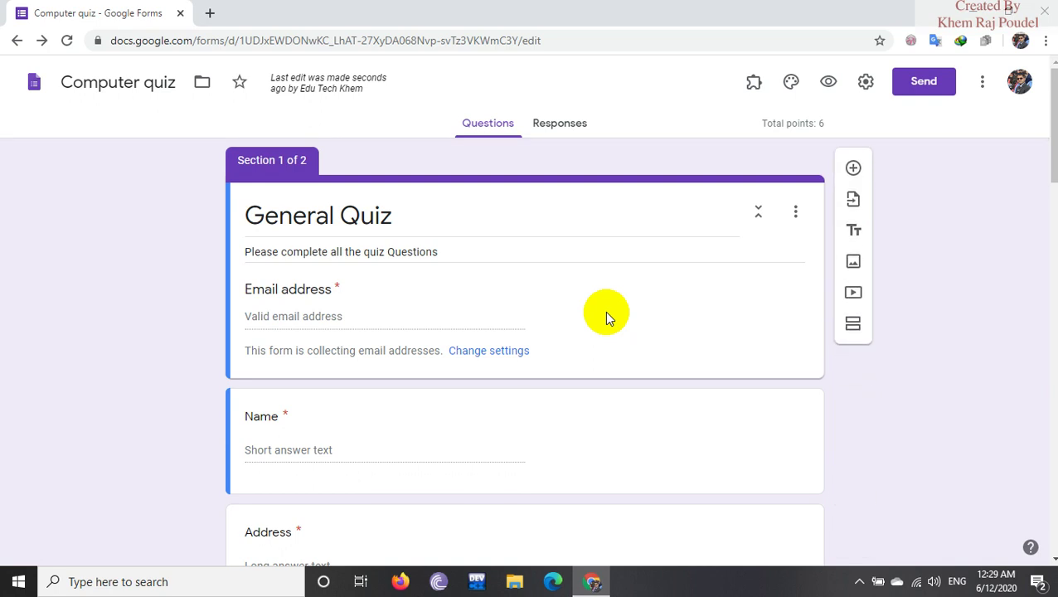
left_click(829, 85)
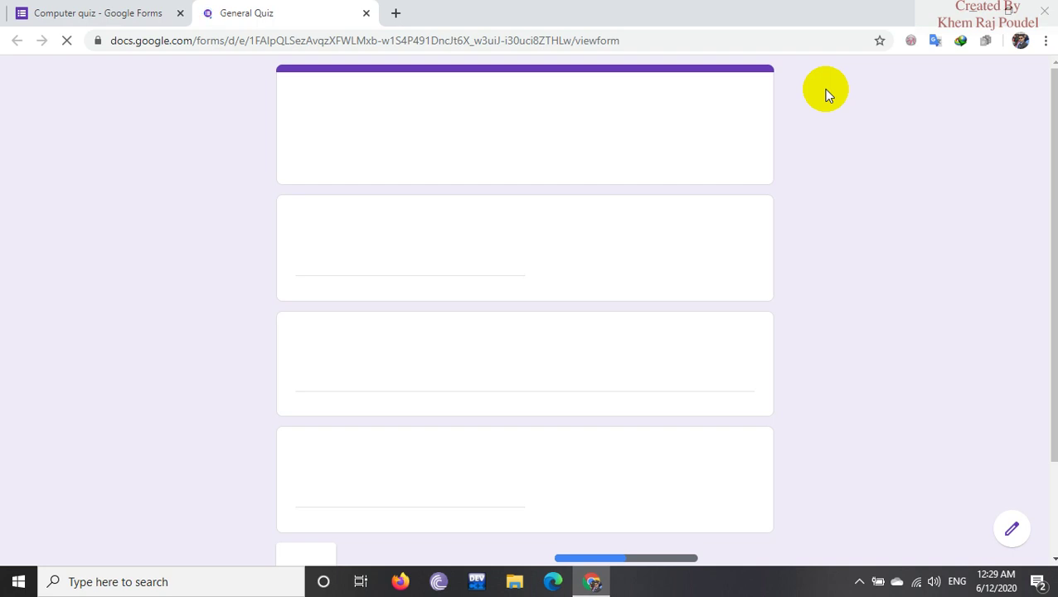
left_click(345, 262)
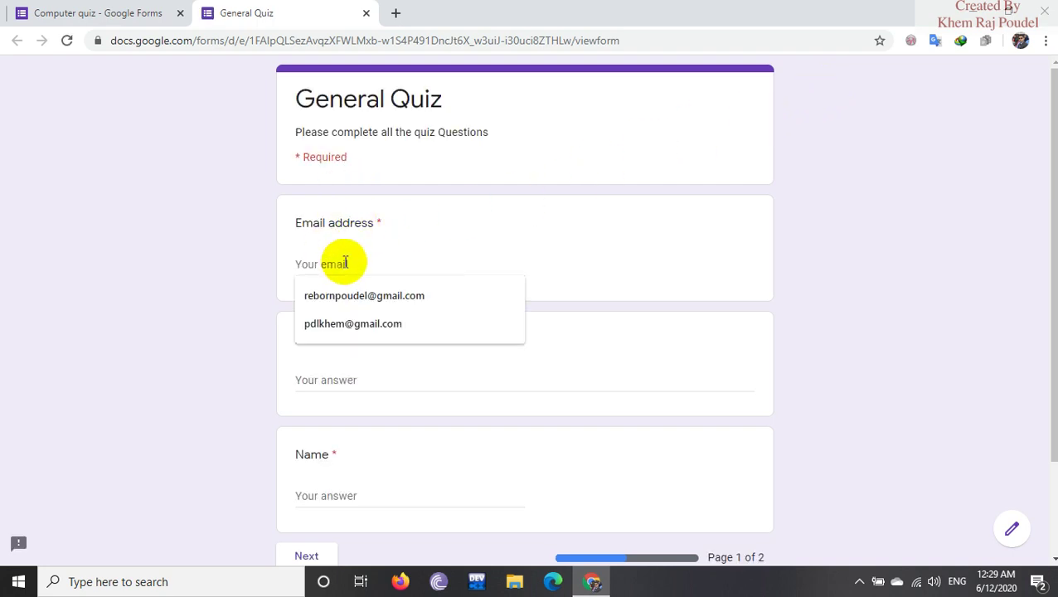
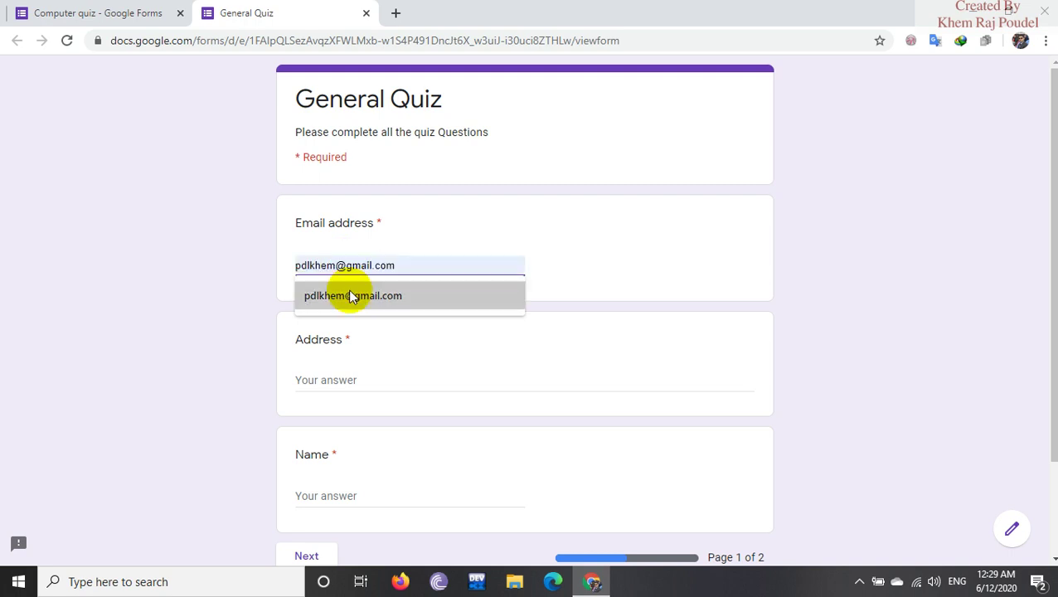
left_click(349, 294)
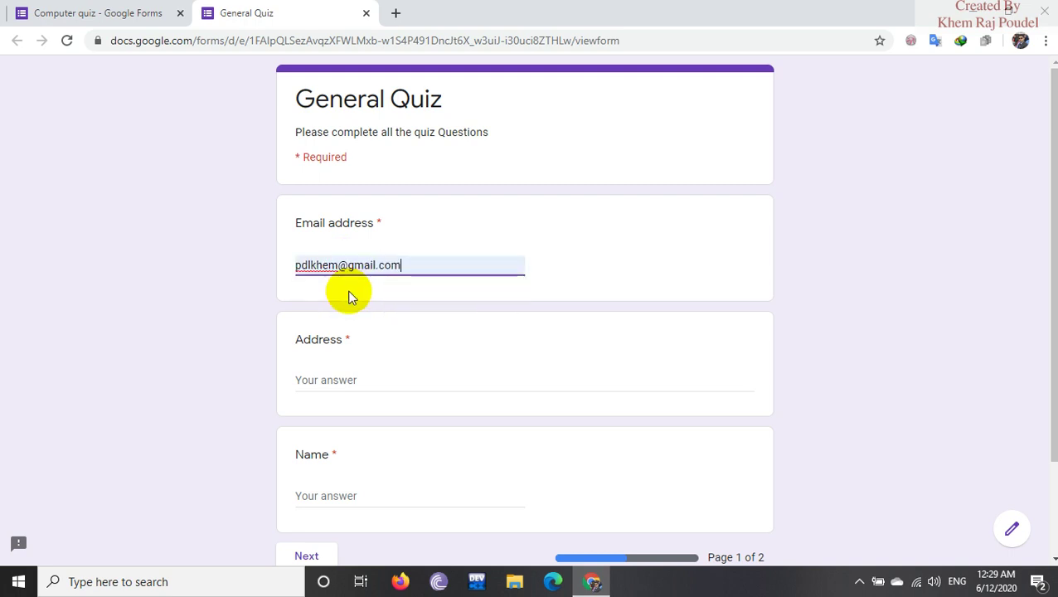
Enter the respondent's address and name, then continue to the quiz questions page.
left_click(330, 381)
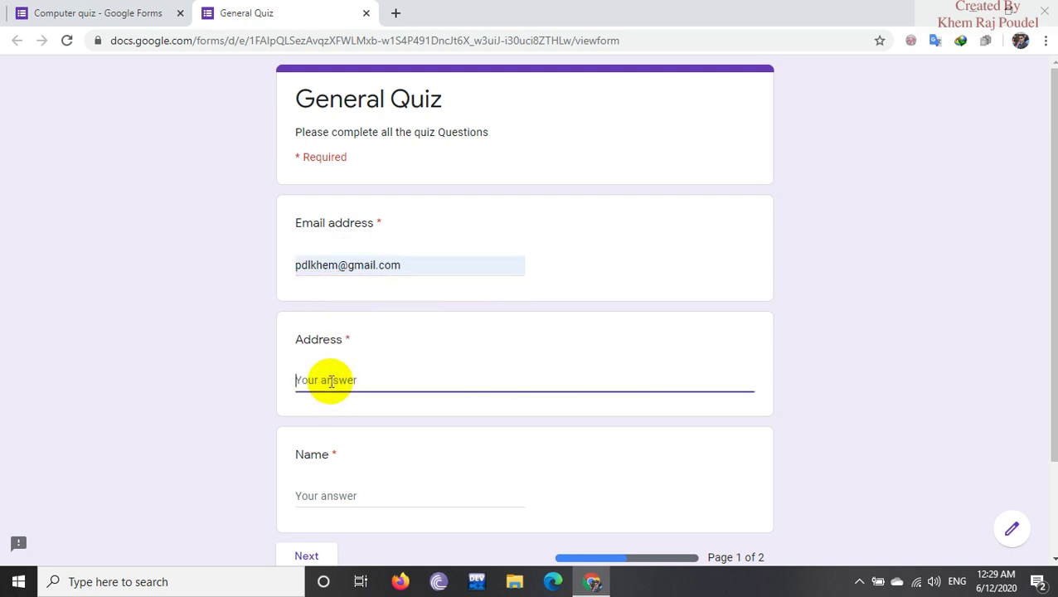
scroll(368, 371, "down", 2)
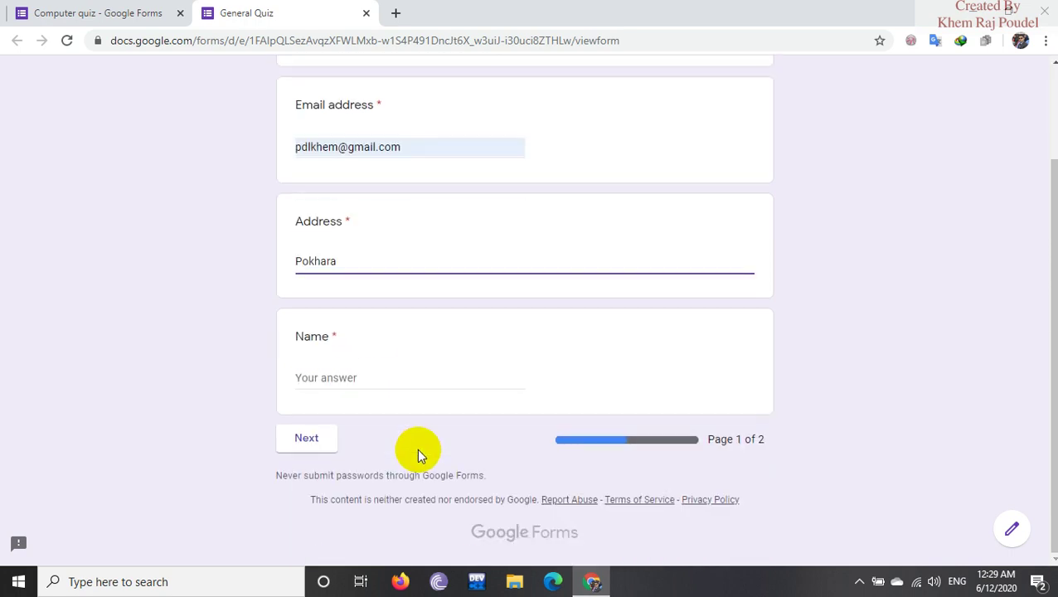
left_click(317, 375)
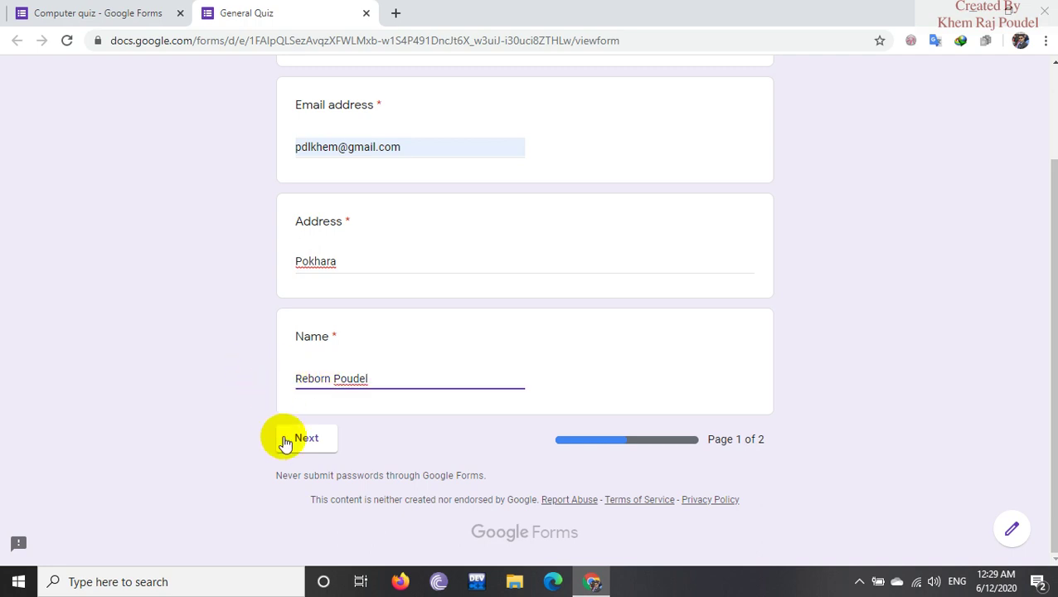
left_click(286, 444)
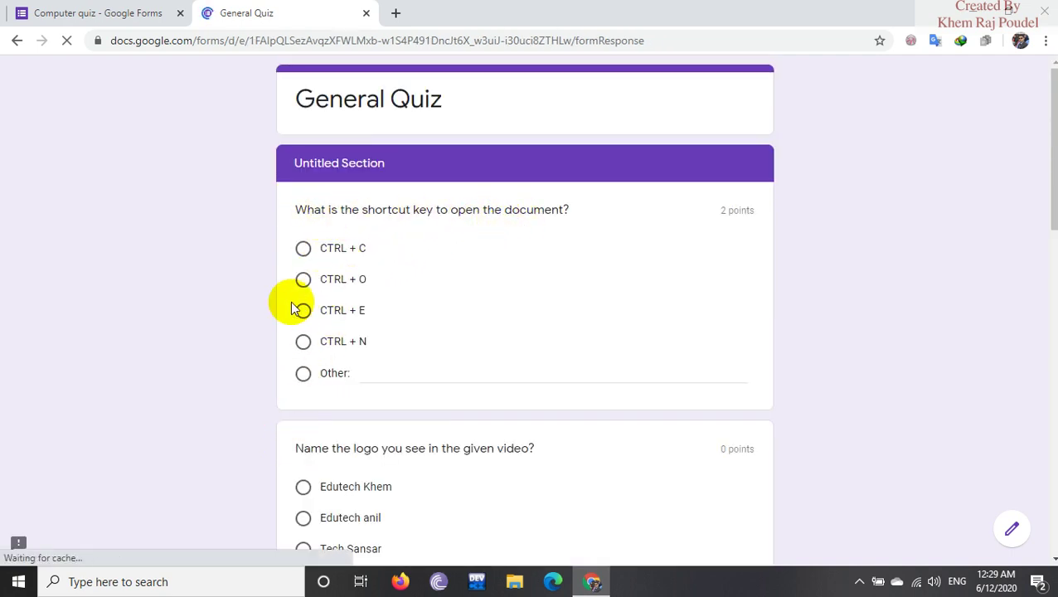
Answer CTRL + O for both questions about opening a document.
left_click(303, 279)
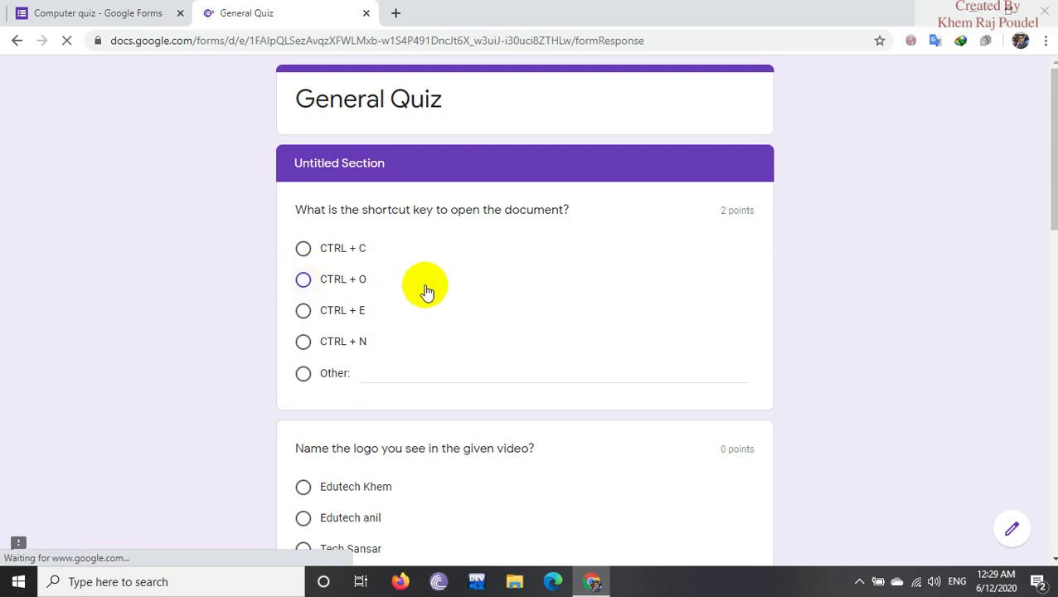
scroll(425, 286, "down", 2)
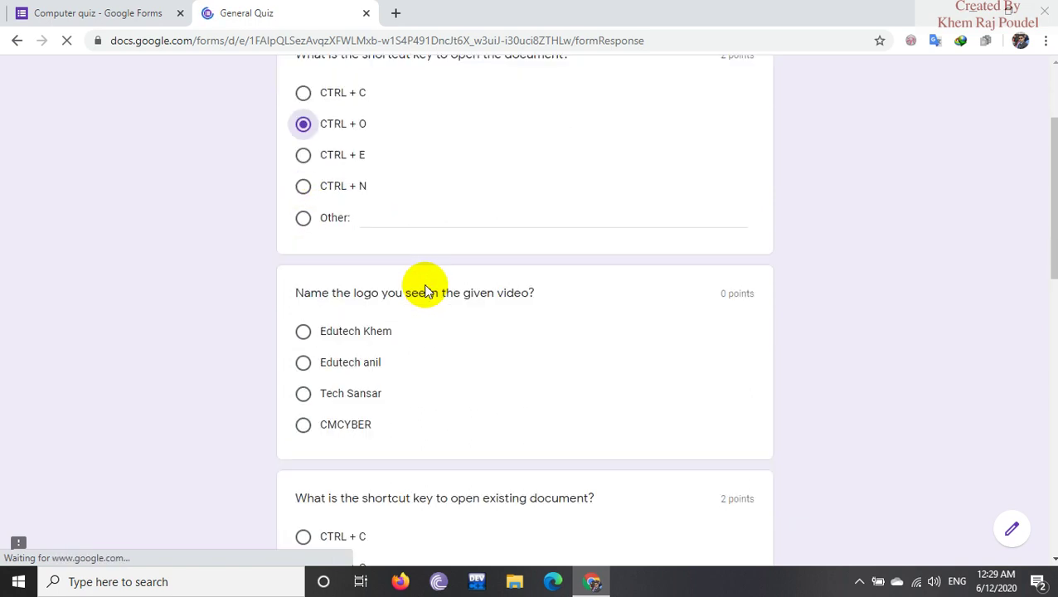
scroll(425, 288, "up", 2)
scroll(424, 289, "down", 2)
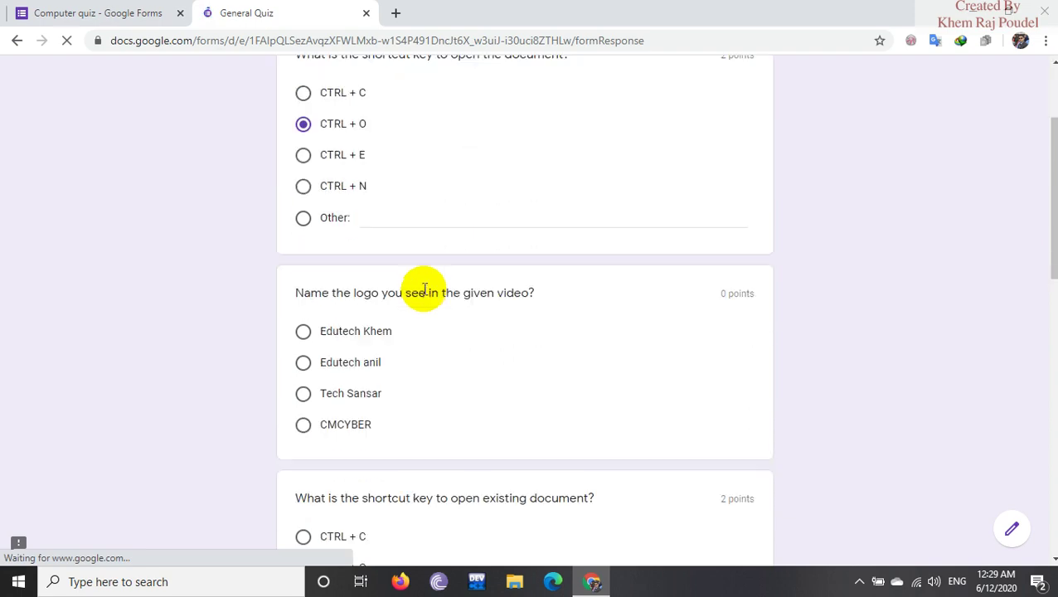
scroll(425, 289, "down", 10)
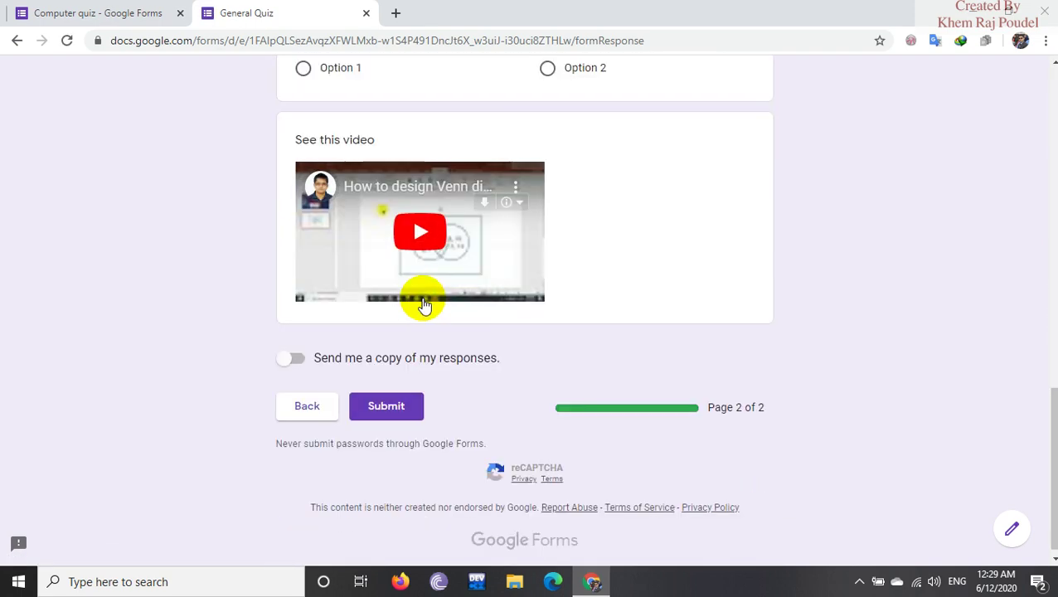
scroll(406, 307, "up", 2)
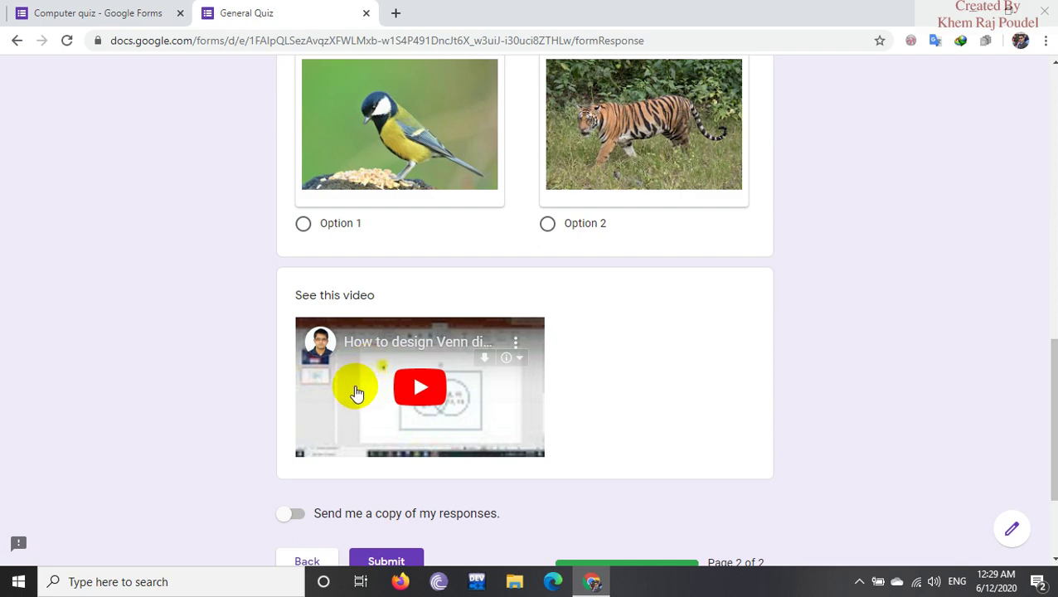
scroll(425, 369, "up", 5)
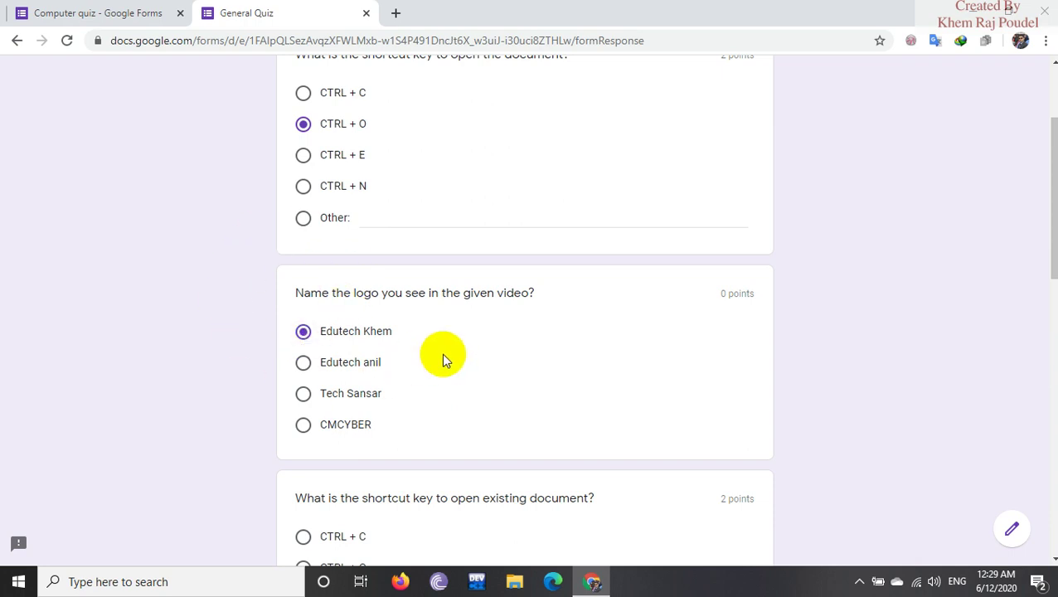
scroll(448, 365, "down", 4)
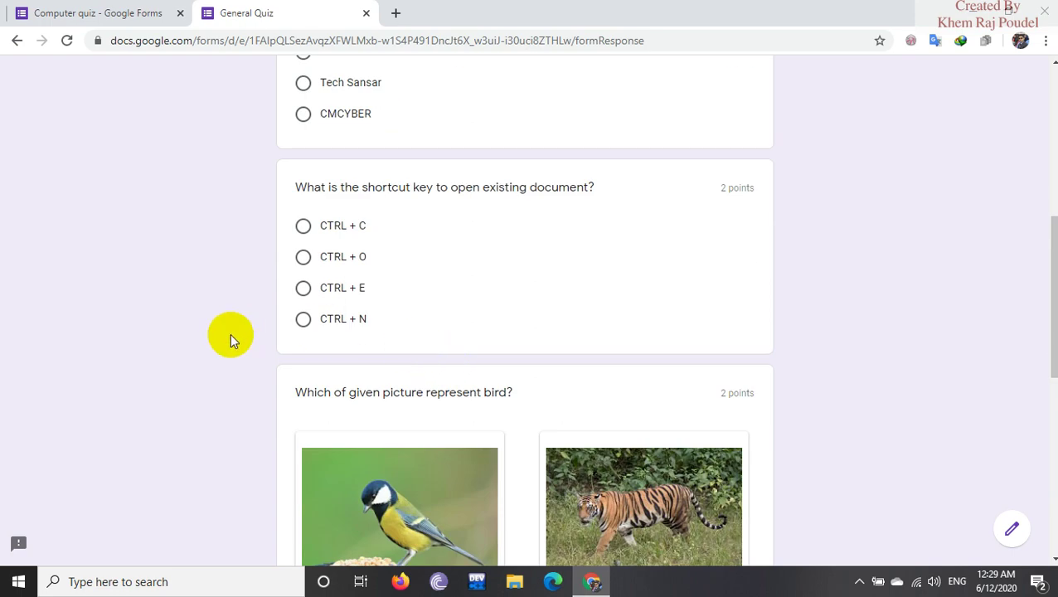
left_click(336, 259)
Choose the bird picture answer and submit the quiz response.
scroll(452, 234, "down", 3)
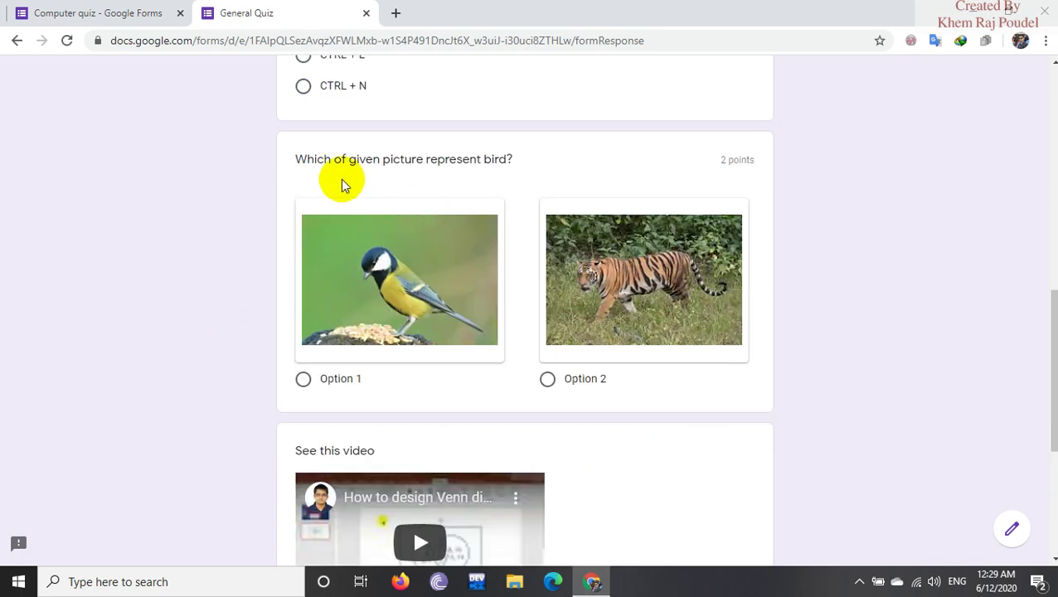
left_click(318, 384)
scroll(388, 401, "down", 3)
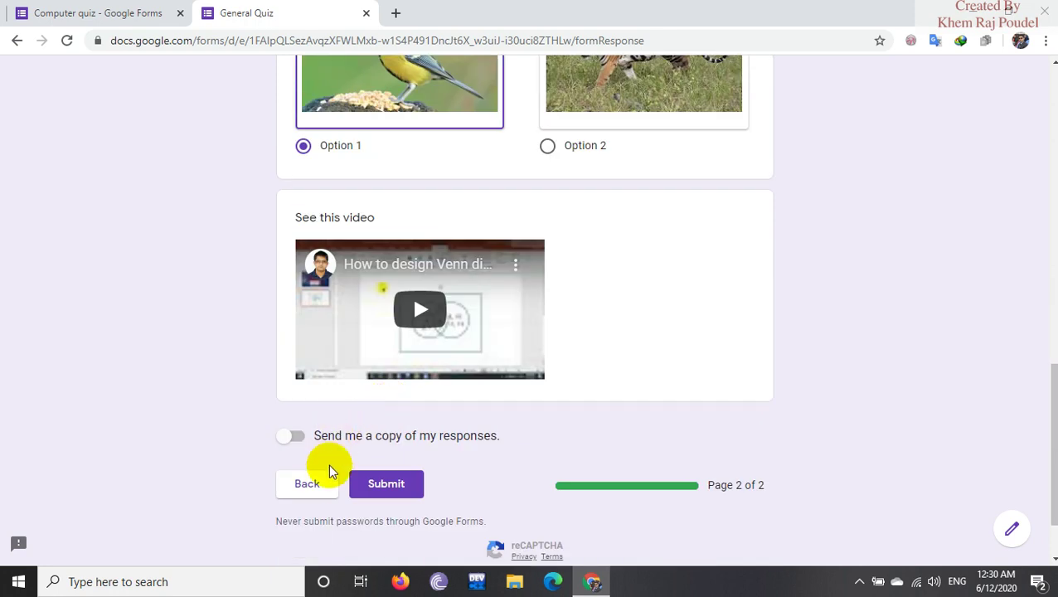
left_click(389, 488)
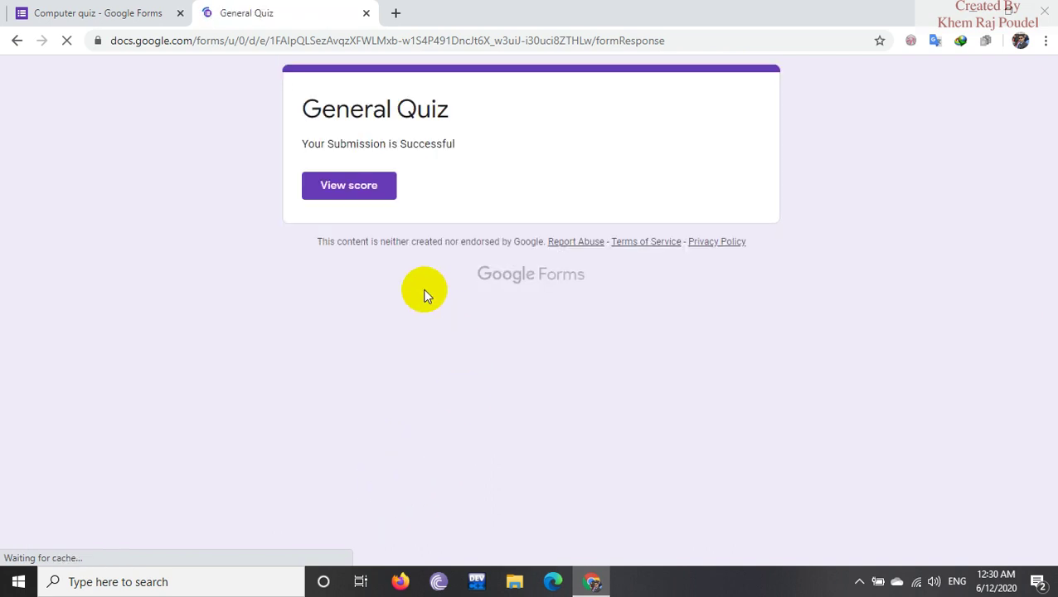
View the 6/6 score, then switch back to the Computer quiz editor tab.
left_click(351, 187)
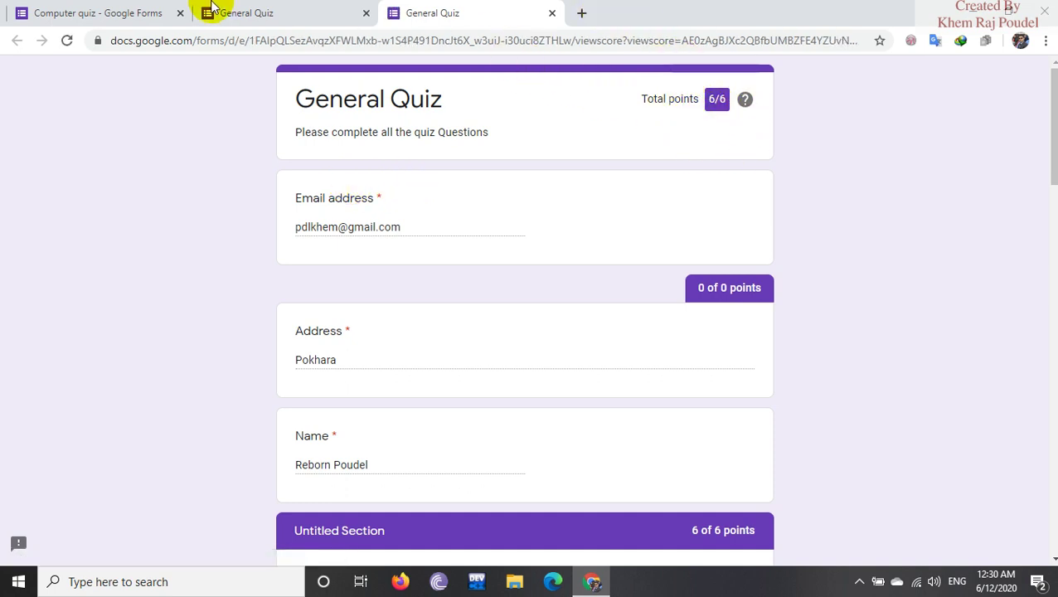
left_click(118, 14)
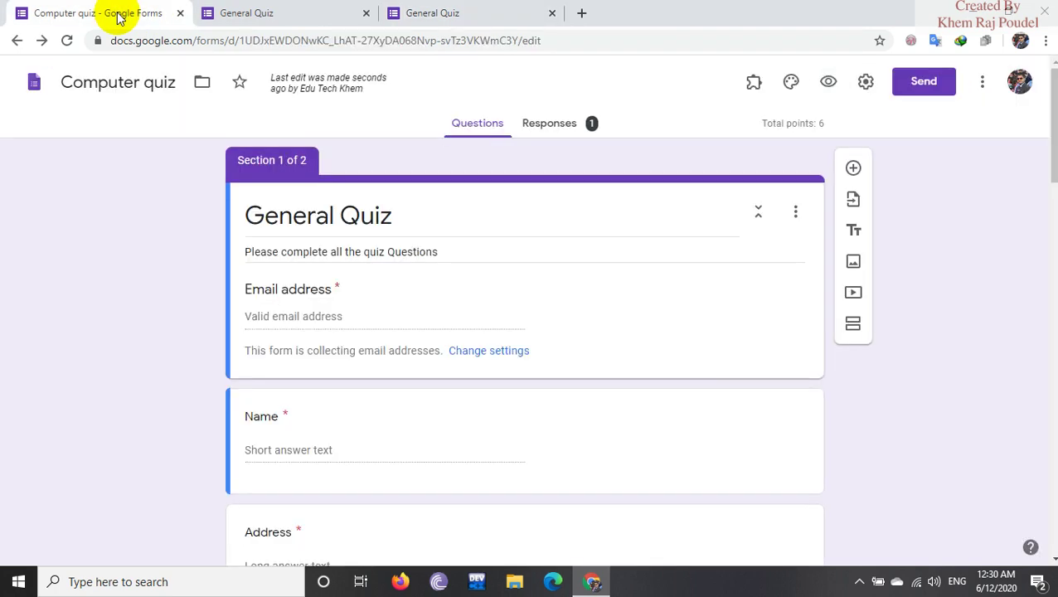
Check the installed add-ons list, then open the Add-ons Marketplace from the More menu.
left_click(751, 84)
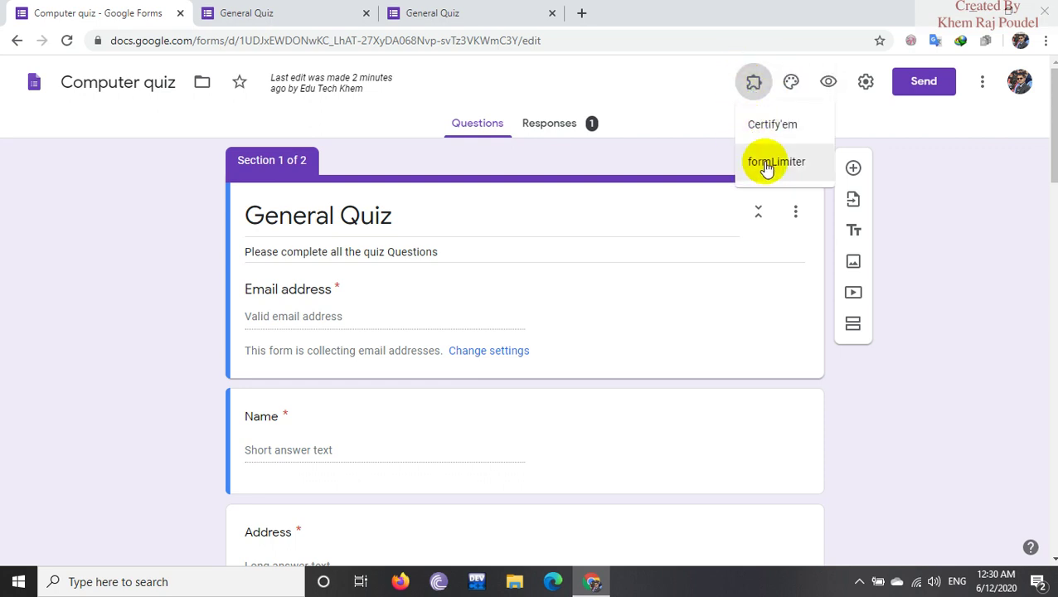
left_click(754, 86)
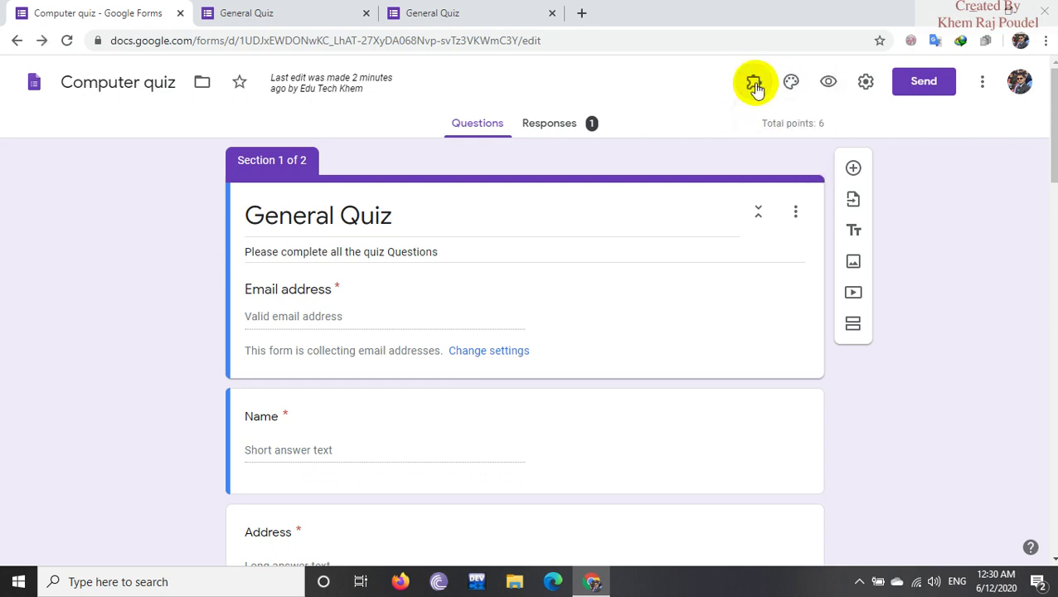
left_click(983, 86)
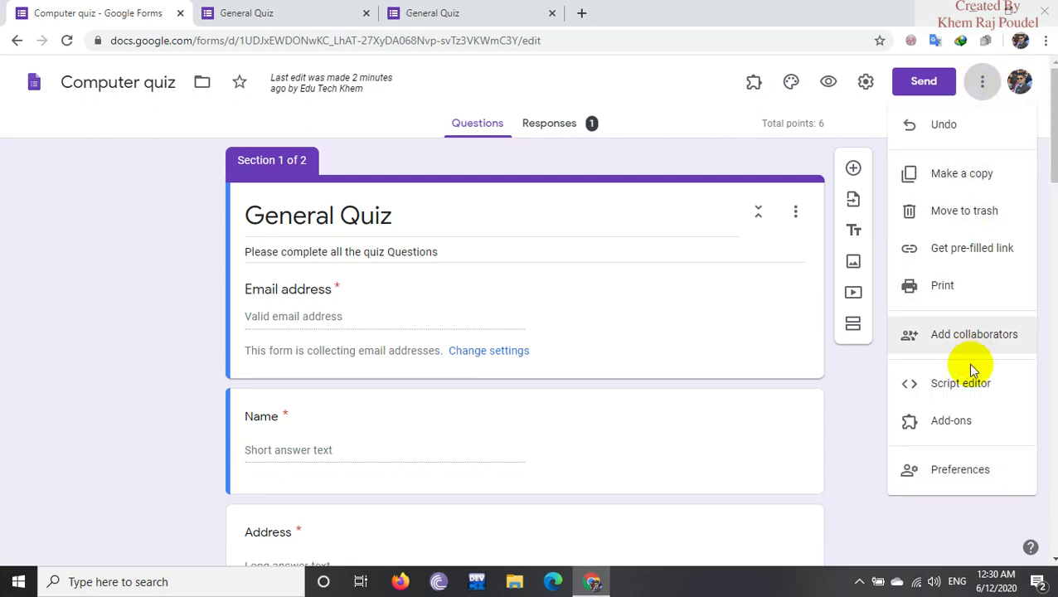
left_click(953, 421)
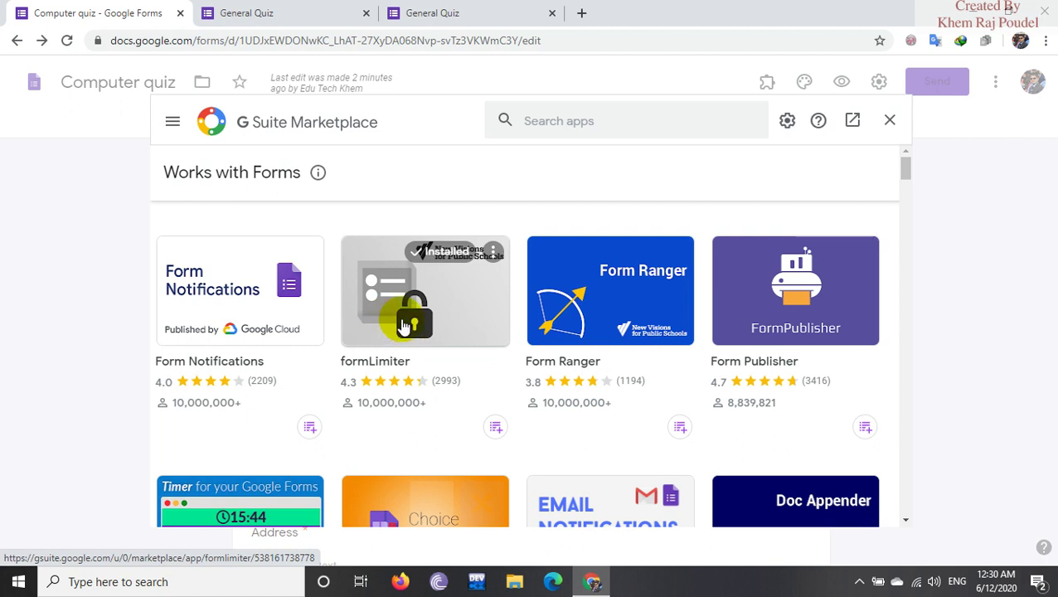
Find formLimiter in the Marketplace, uninstall it, then start installing it again.
left_click(543, 119)
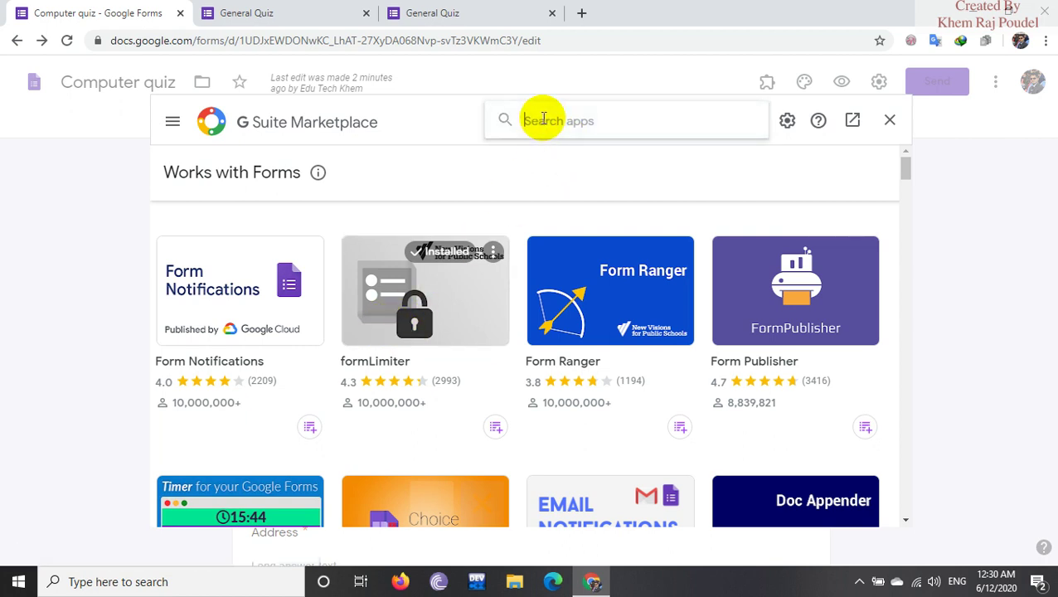
type("forms")
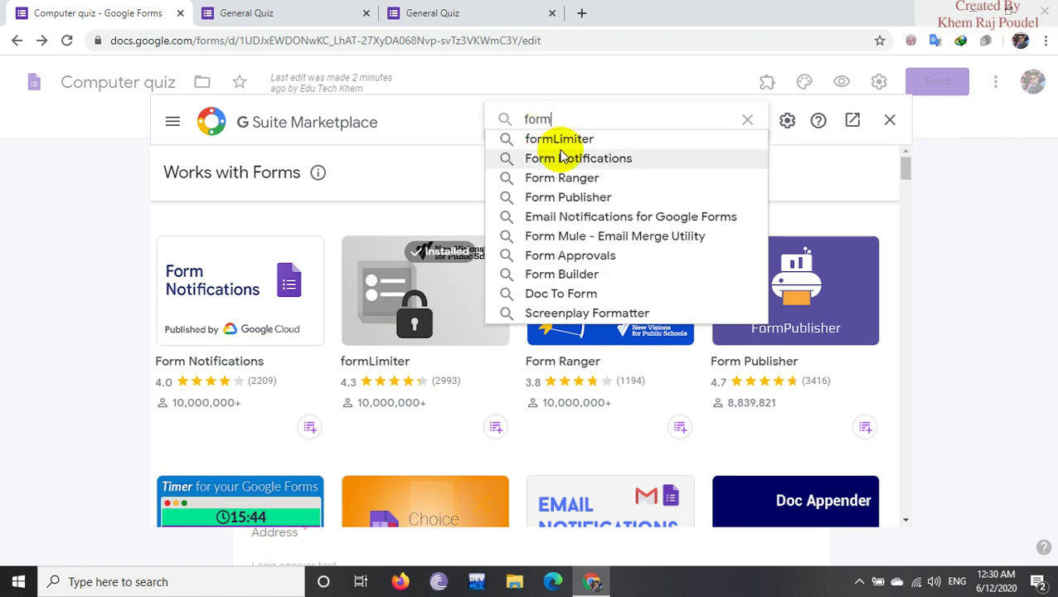
left_click(561, 141)
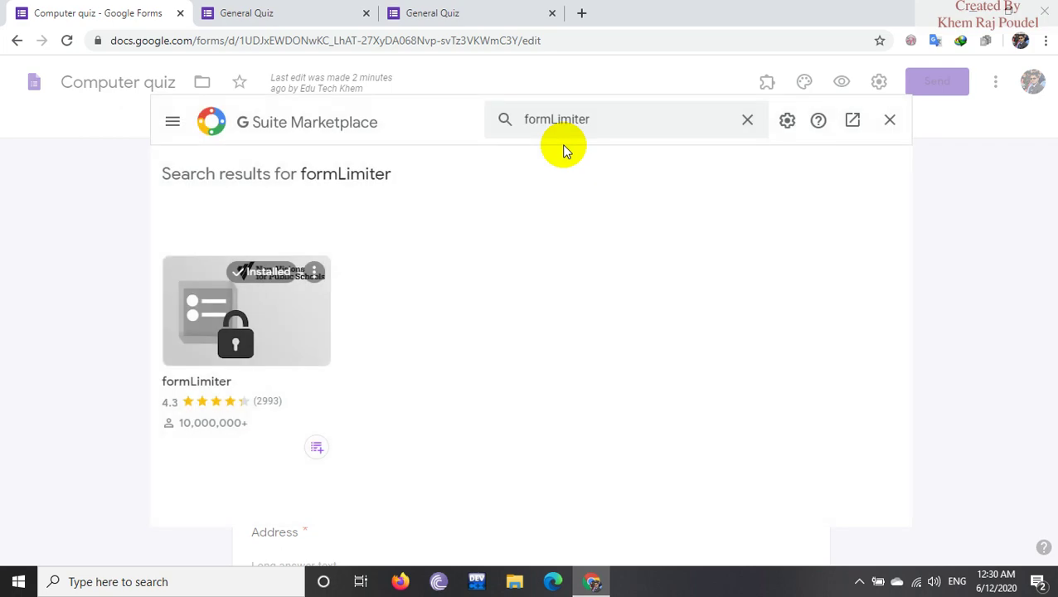
left_click(288, 335)
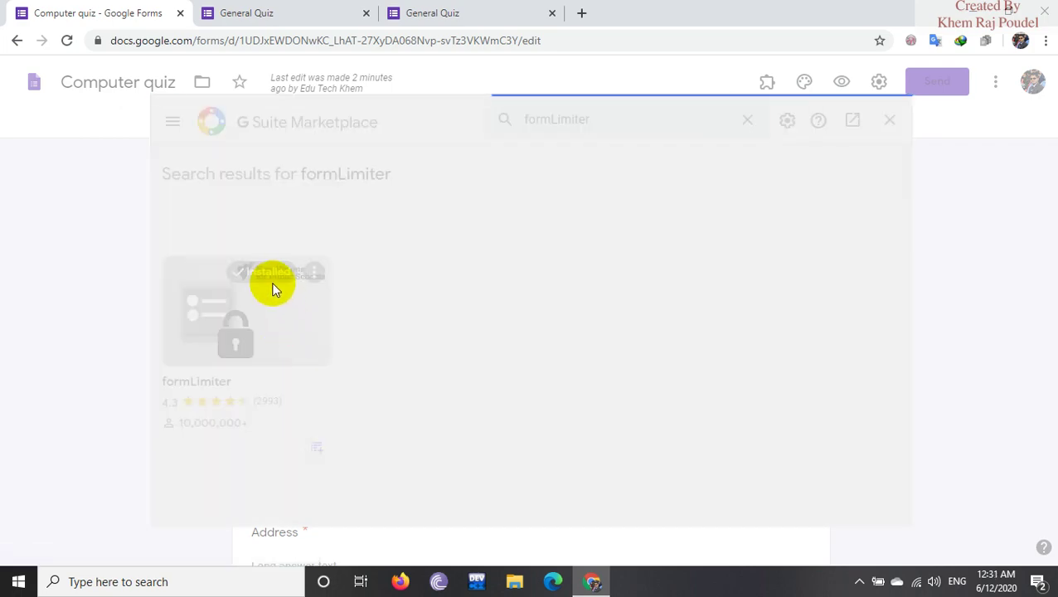
left_click(484, 287)
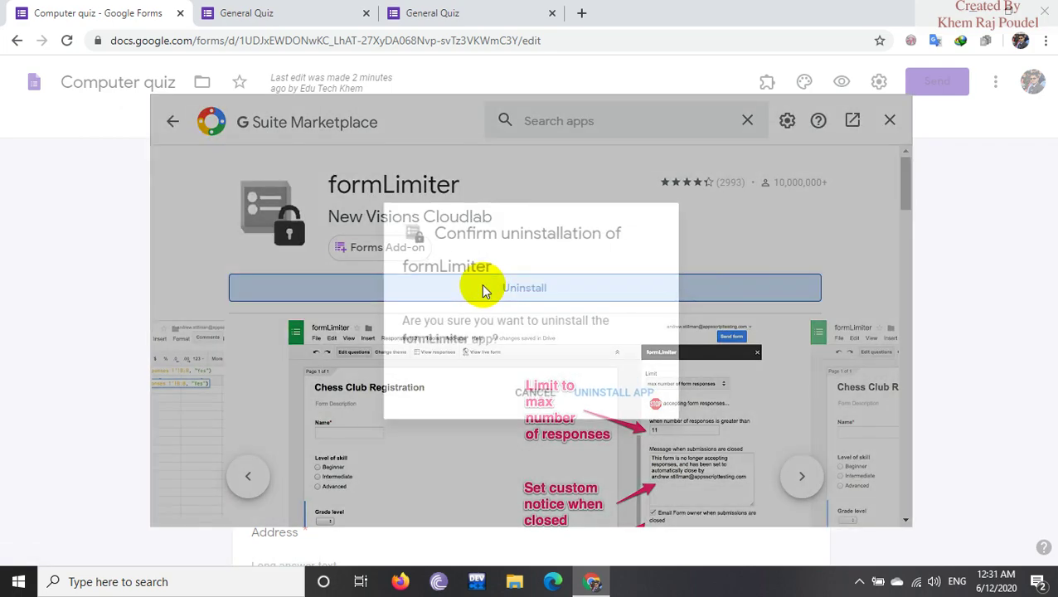
left_click(597, 396)
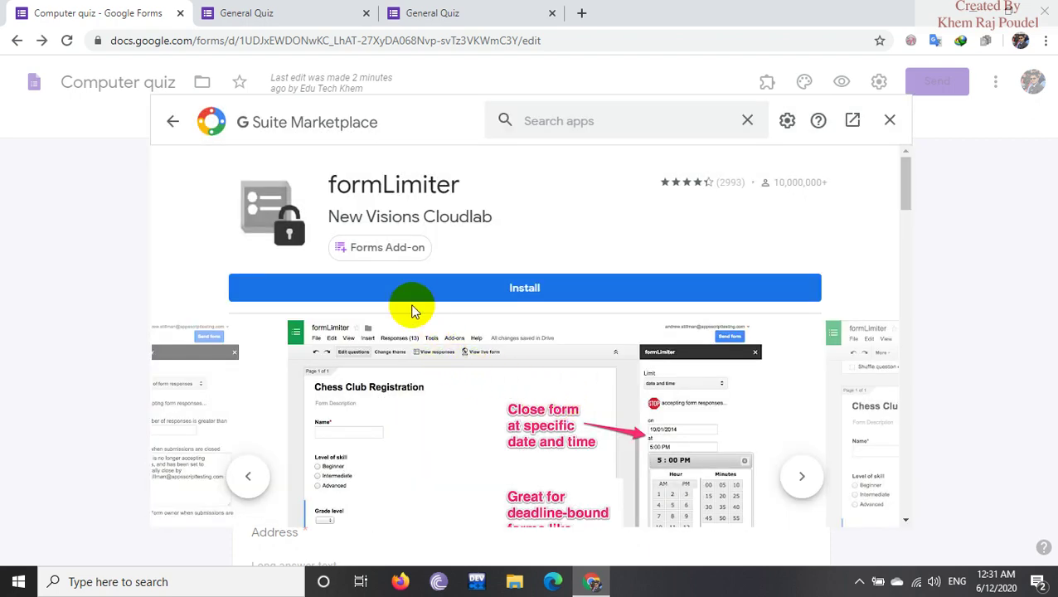
left_click(467, 293)
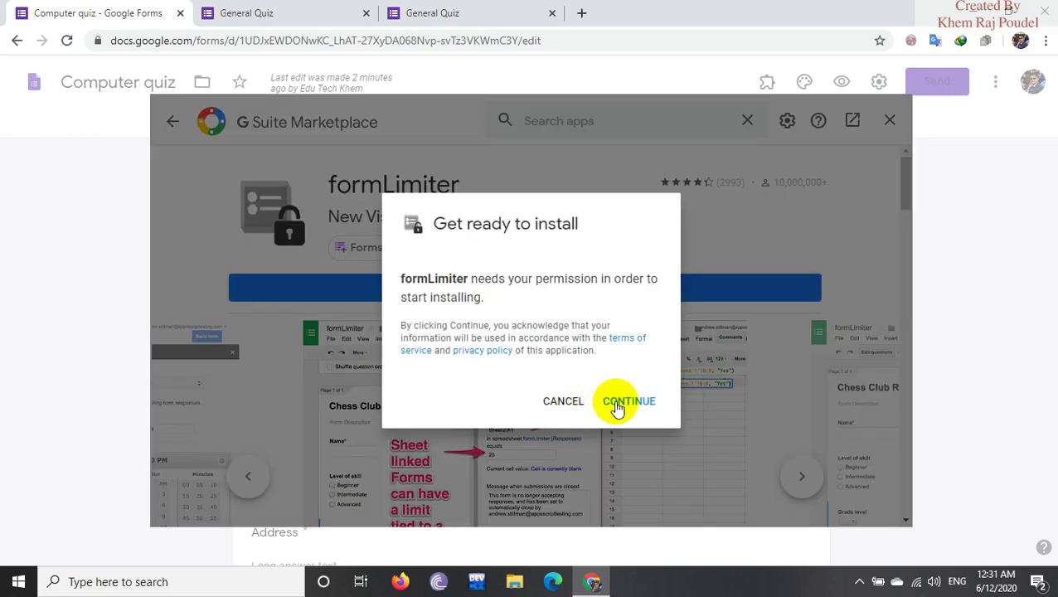
Continue the install, select the Google account, and allow formLimiter's requested permissions.
left_click(617, 404)
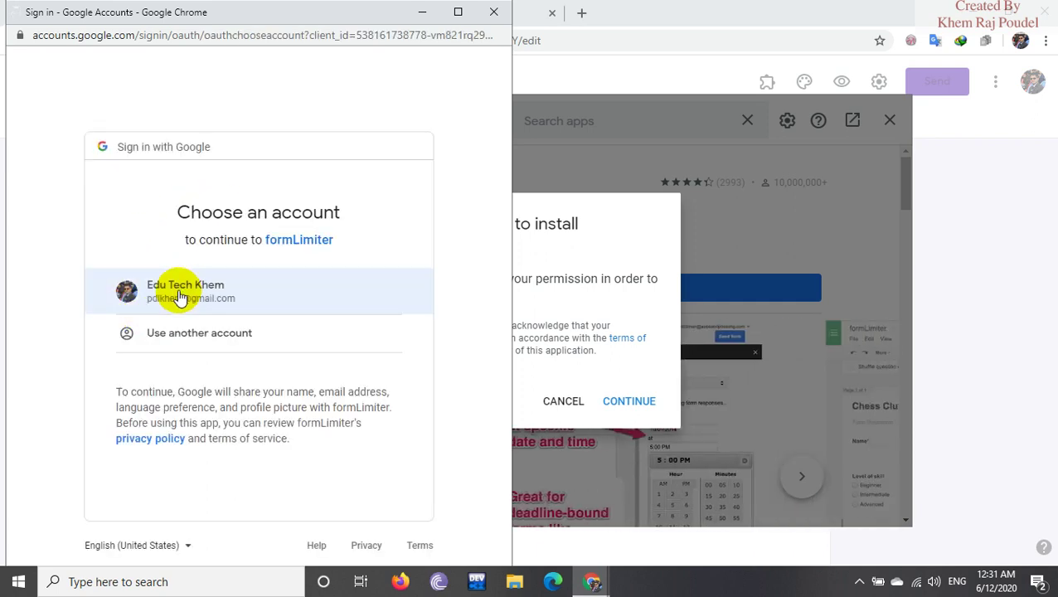
left_click(180, 297)
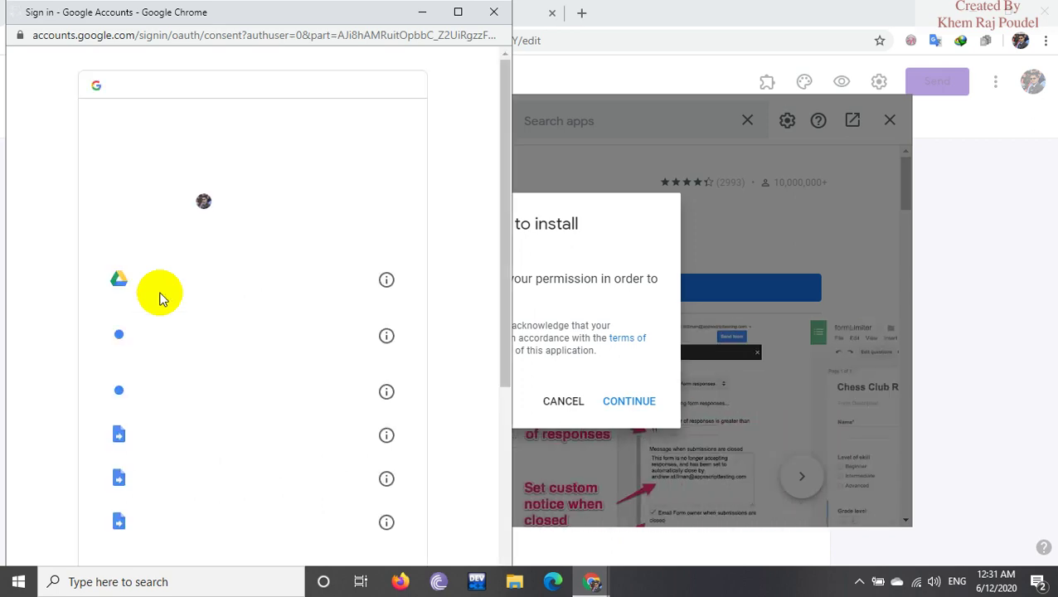
scroll(435, 245, "down", 5)
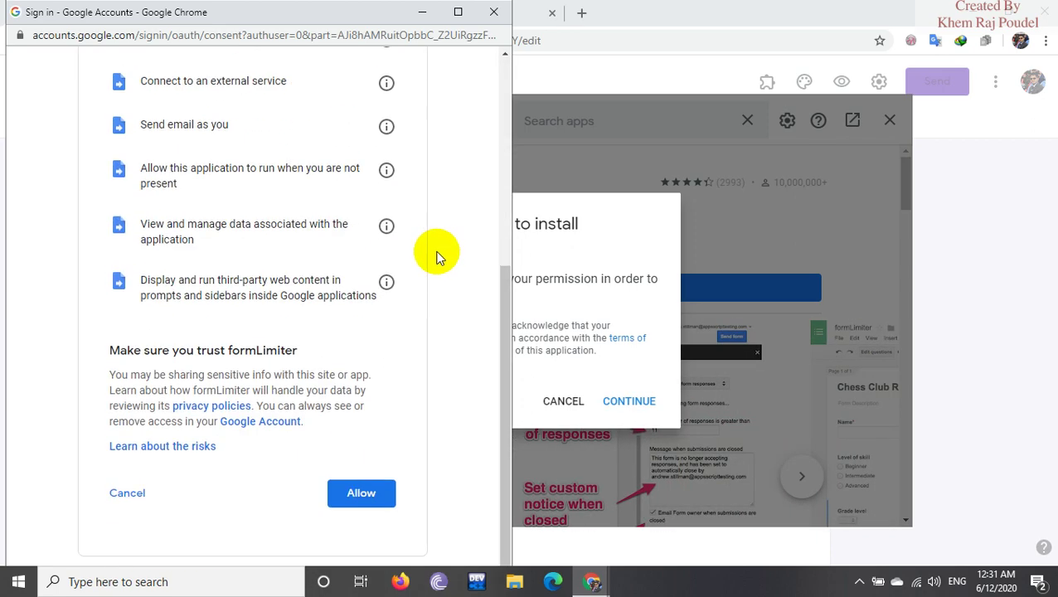
left_click(360, 492)
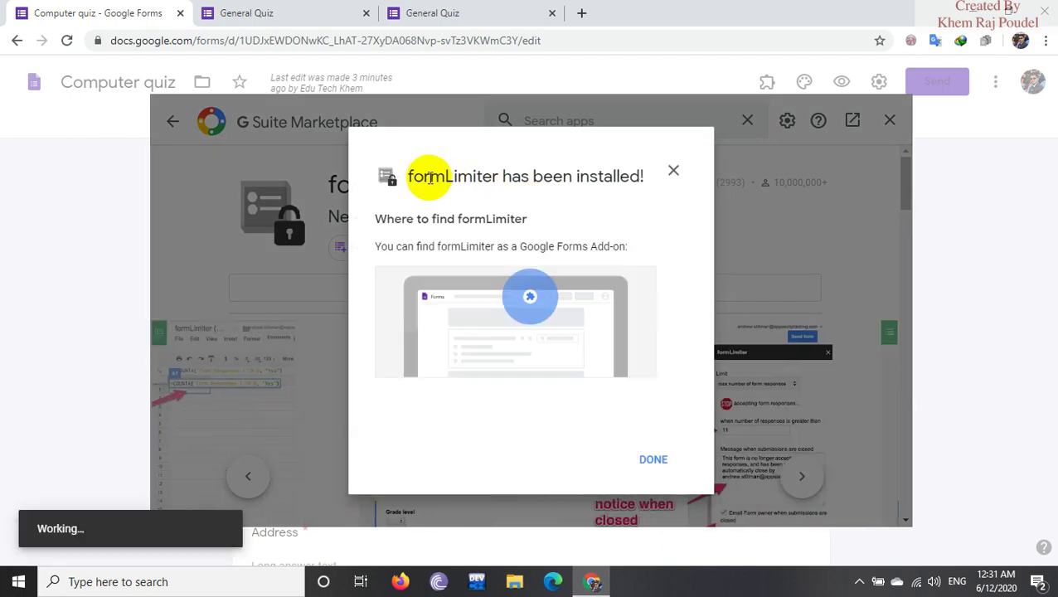
Close the formLimiter install confirmation and sidebar, then search the Marketplace for 'cer'.
left_click(643, 462)
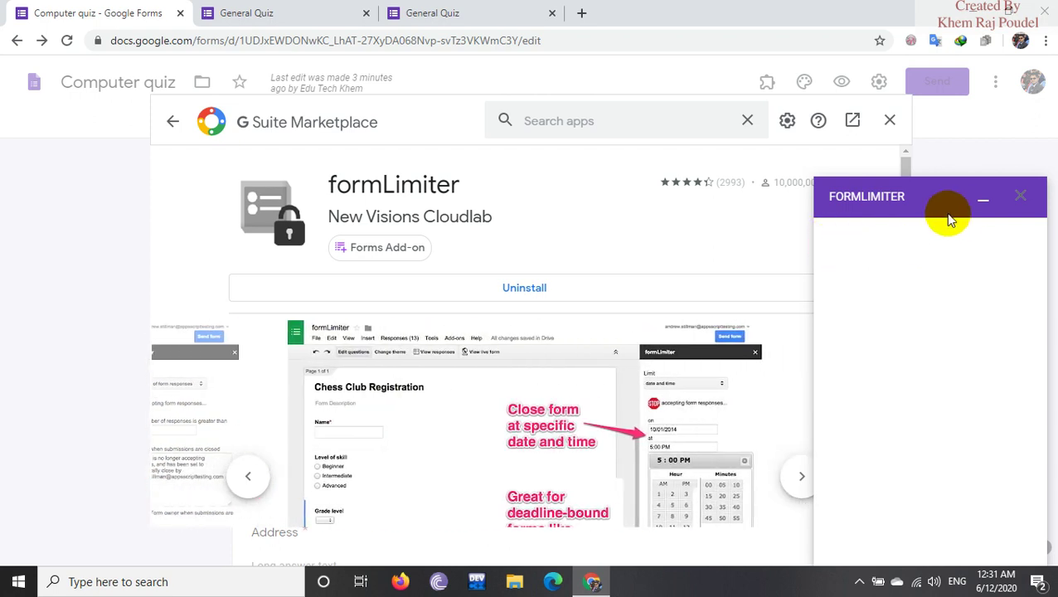
left_click(1021, 201)
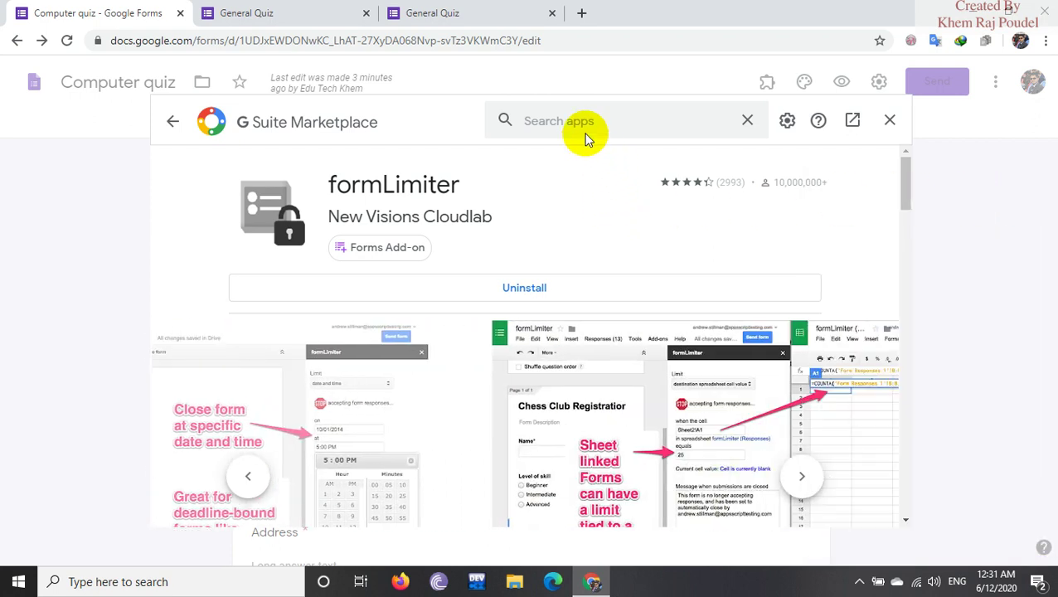
left_click(571, 121)
type("cer")
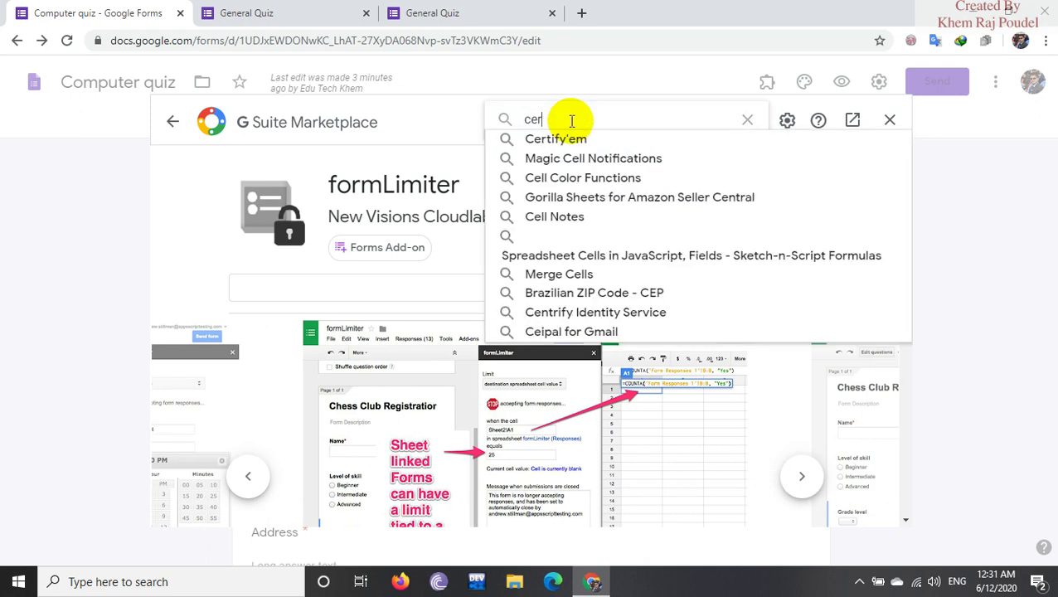